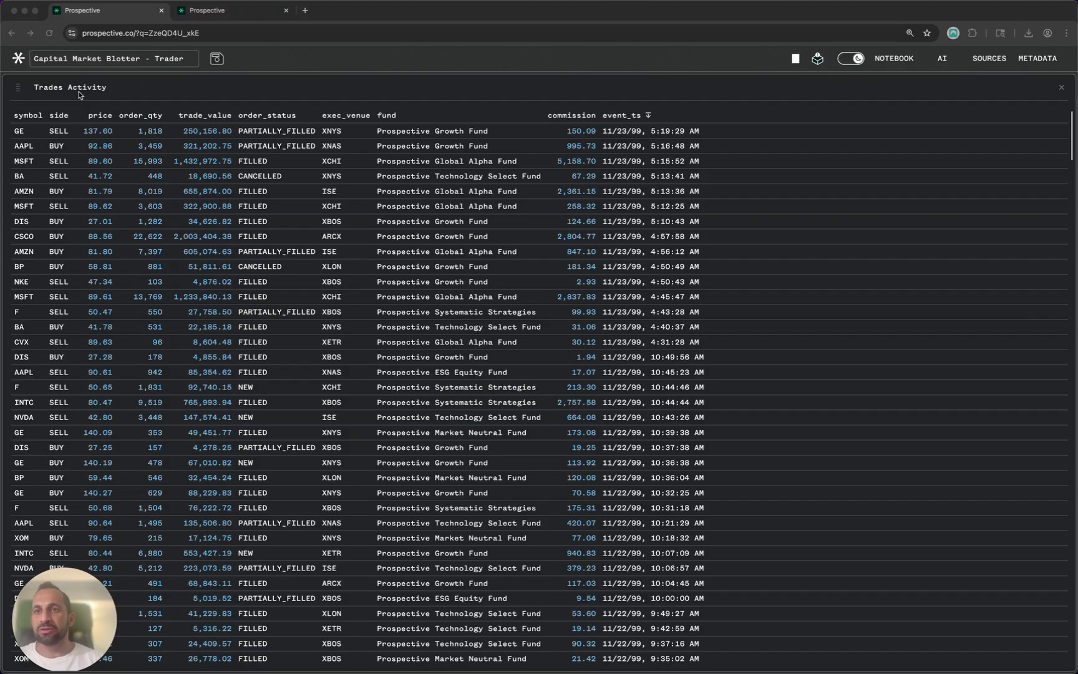
- Duplicate the Trades Activity grid and expand the copy with its settings
right_click(269, 92)
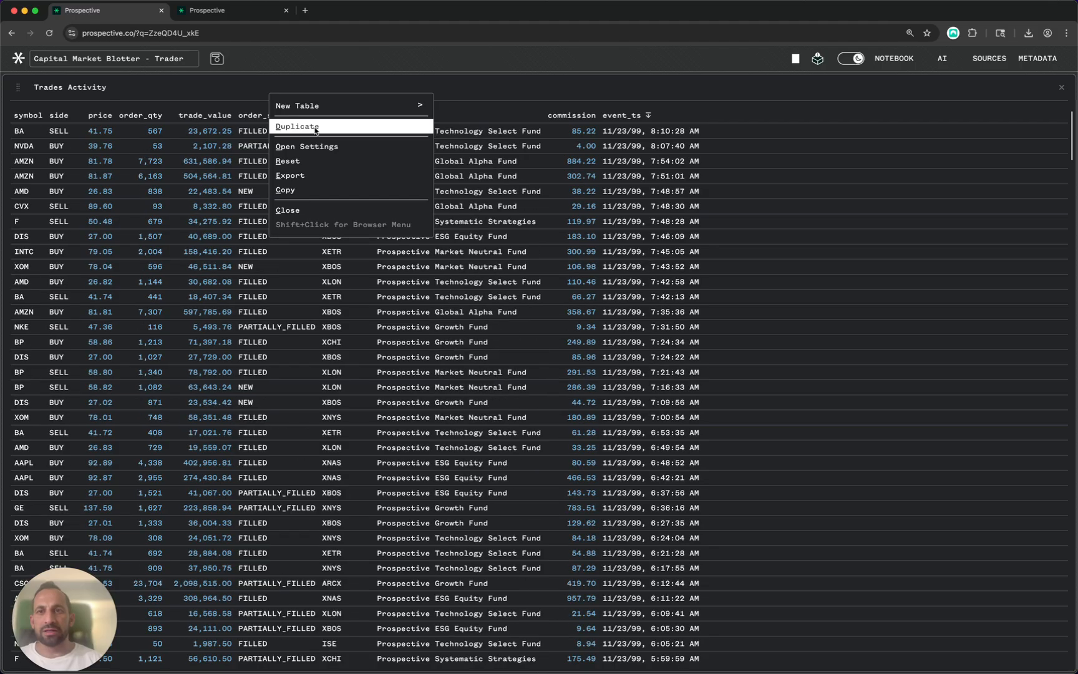
click(315, 127)
double_click(620, 88)
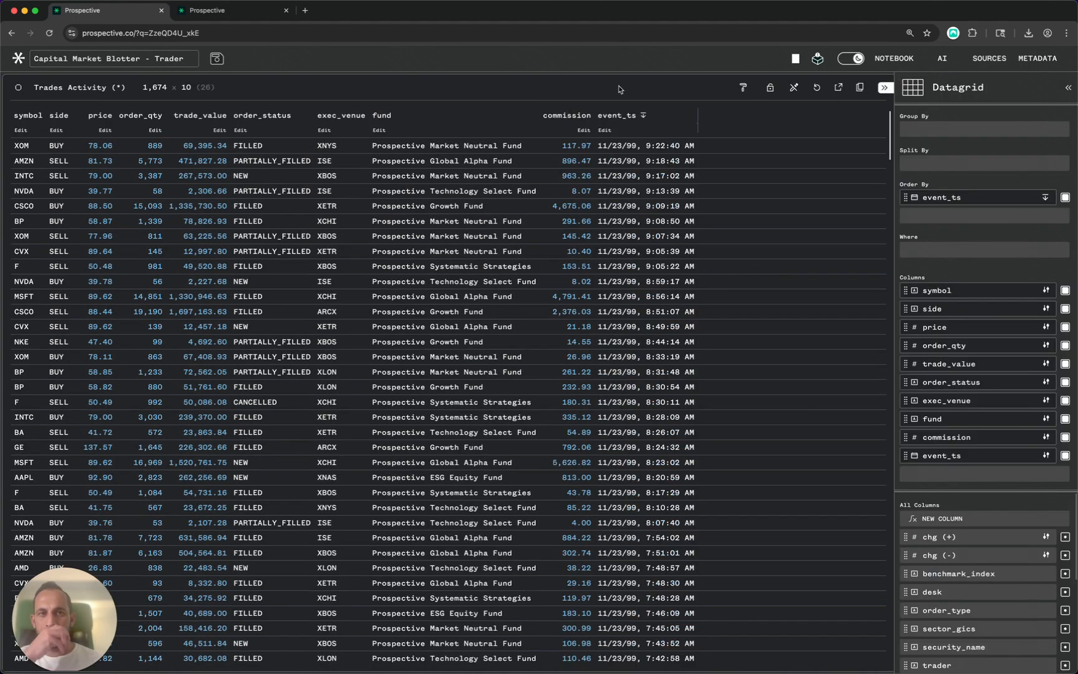
- Group the copied grid's rows by symbol
click(950, 130)
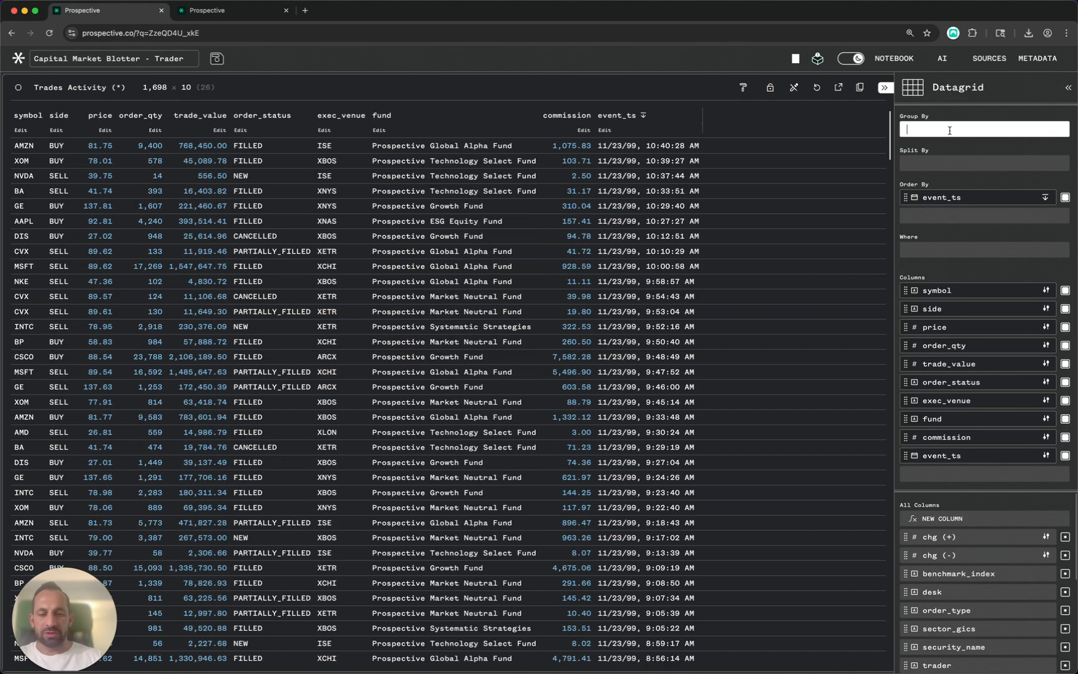
text(sym)
key(Return)
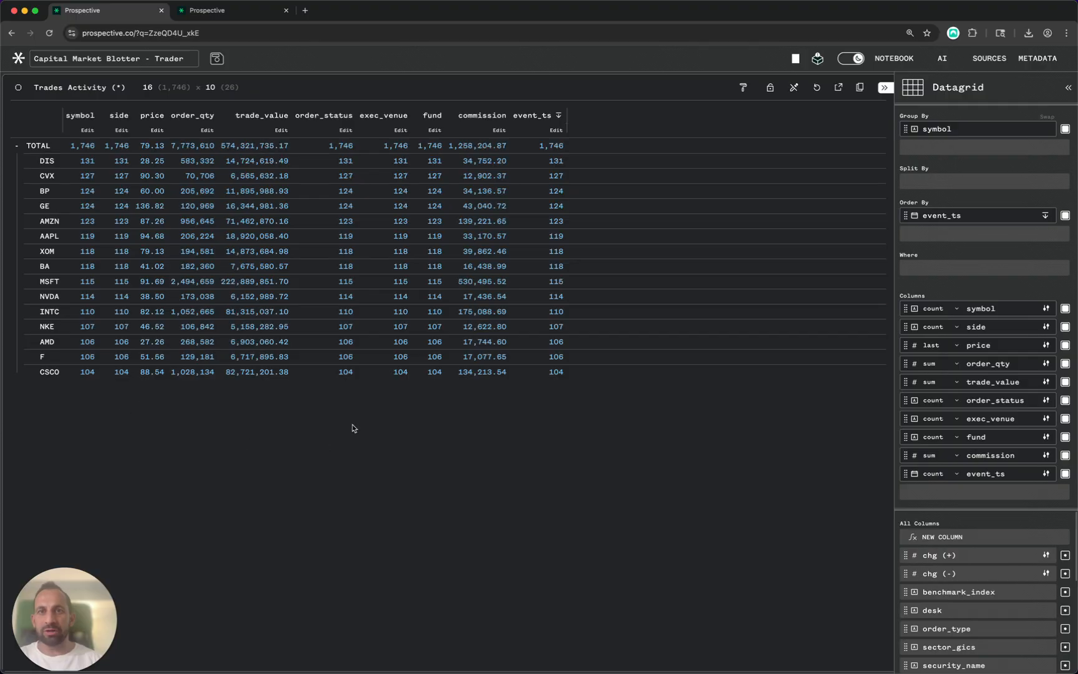
- Split the symbol-grouped grid by side into BUY and SELL columns
click(923, 180)
text(side)
key(Return)
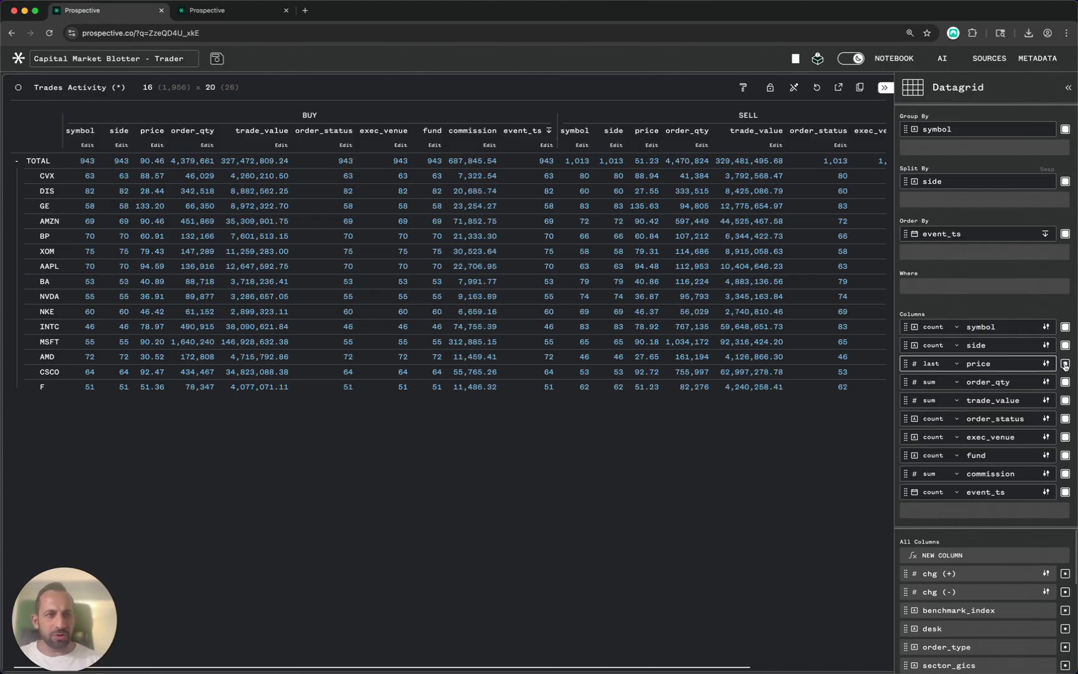
- Keep only the price column and aggregate it as average
shift+click(1064, 366)
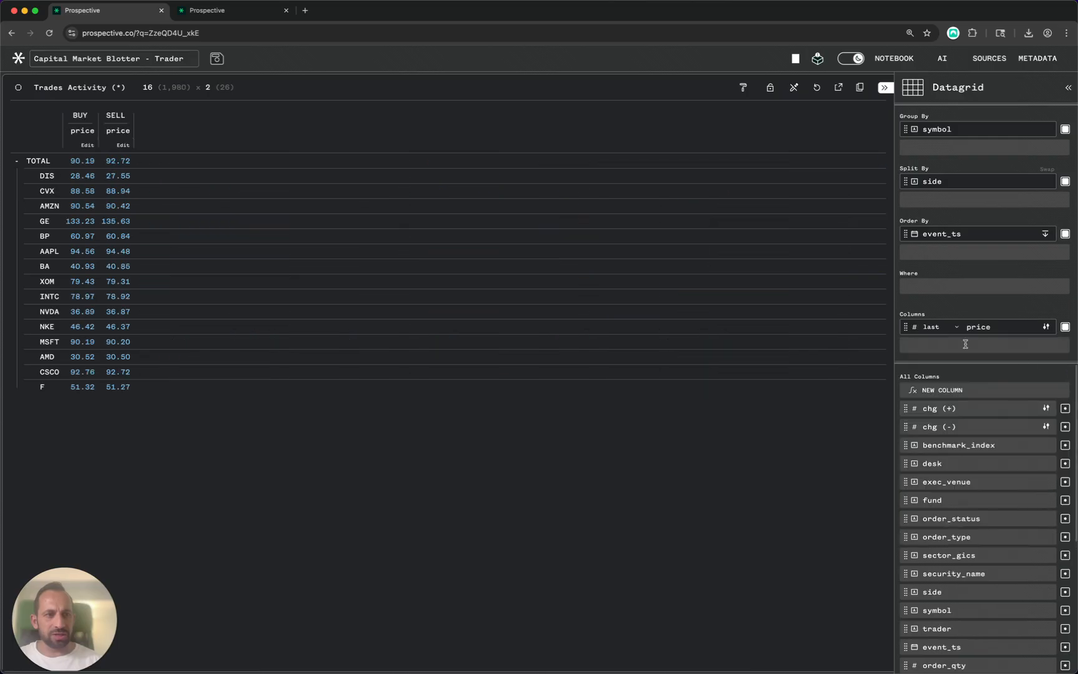
click(939, 327)
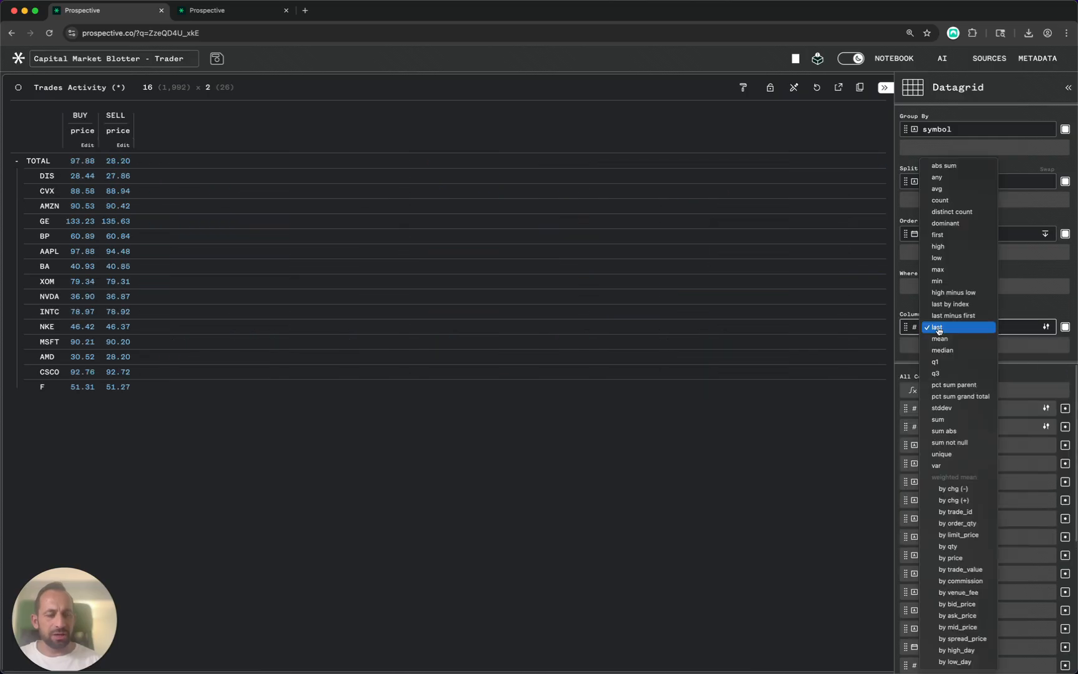
click(946, 189)
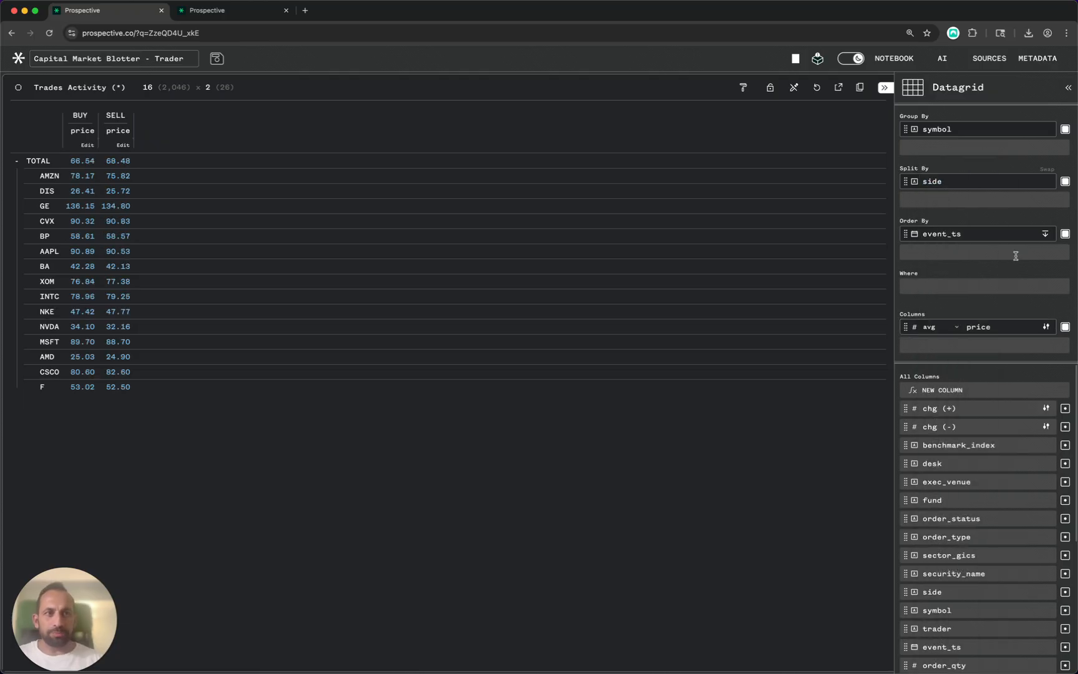
- Add order_qty and trade_value as summed value columns
click(979, 346)
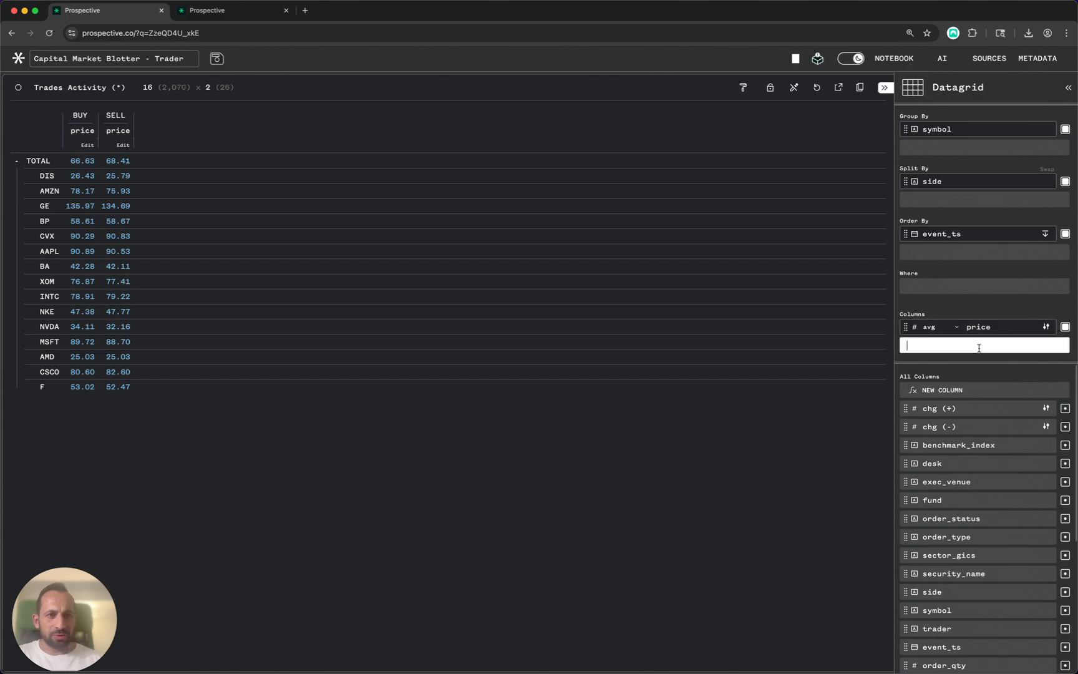
text(ord)
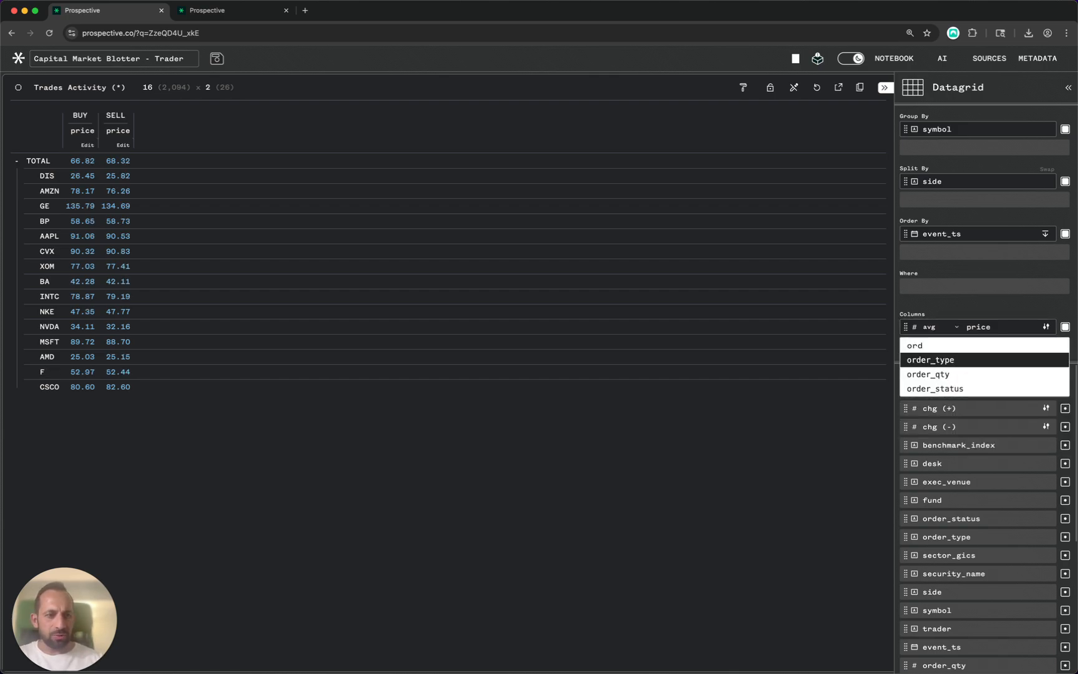
key(Down)
key(Return)
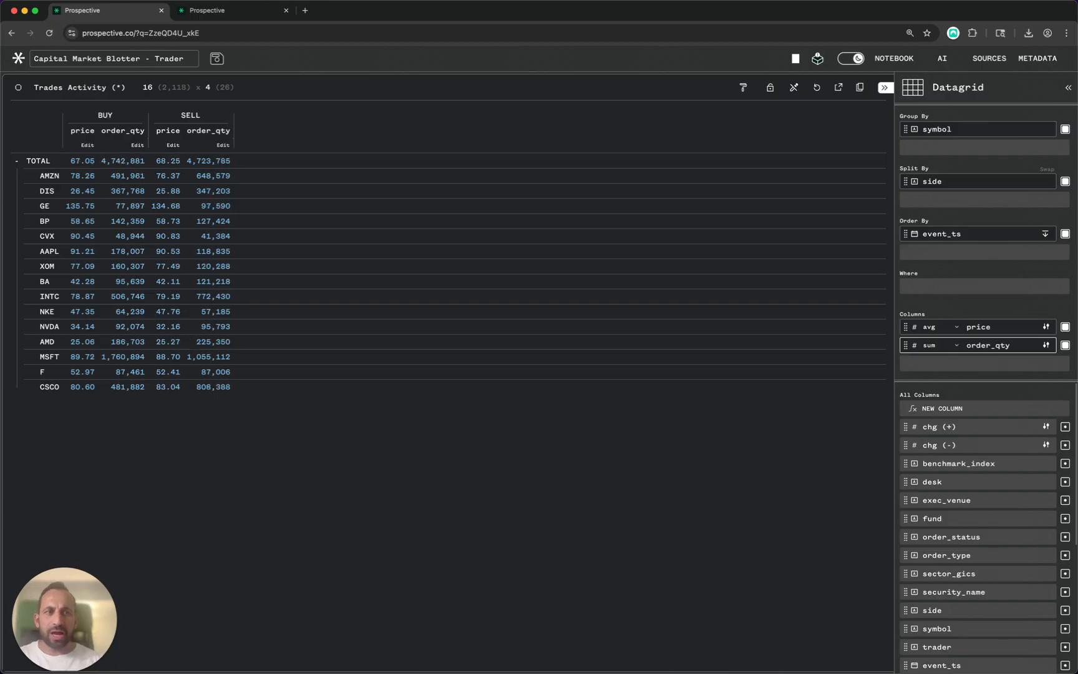
click(984, 369)
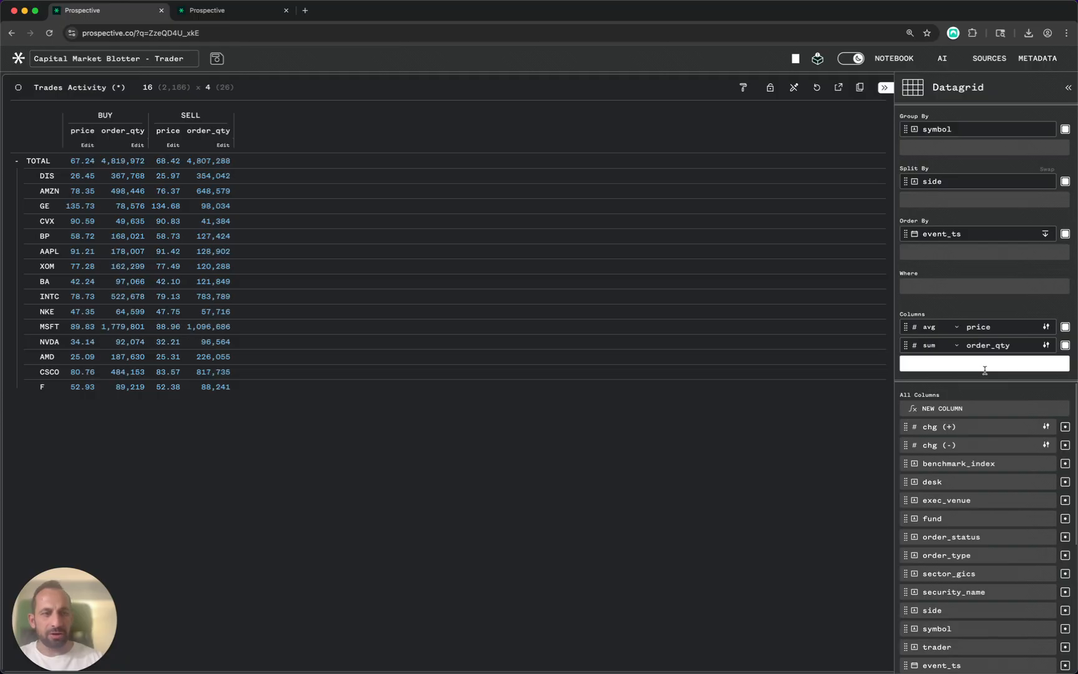
text(tra)
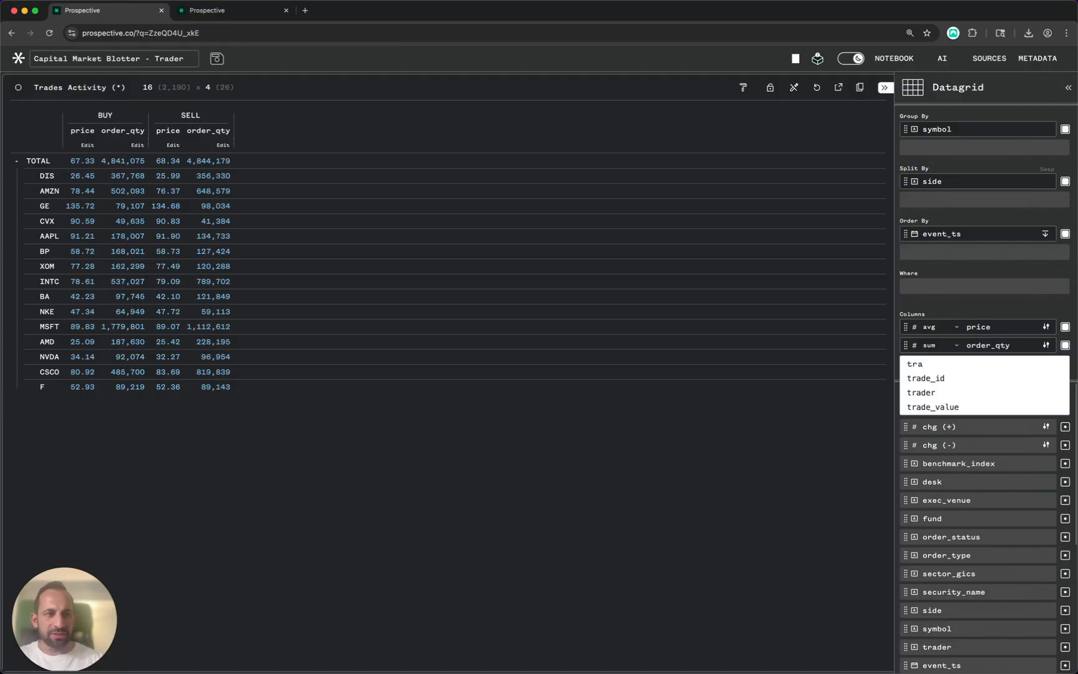
key(Down)
key(Down)
key(Down)
key(Return)
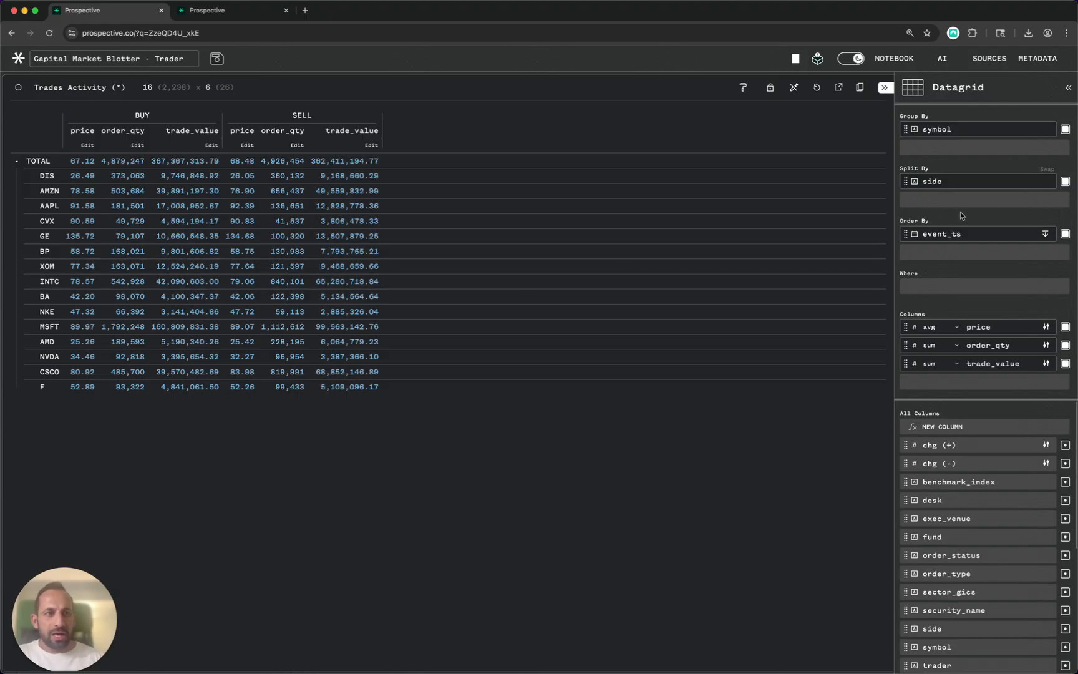
- Add symbol as a second sort column after event_ts, then close the settings
click(939, 251)
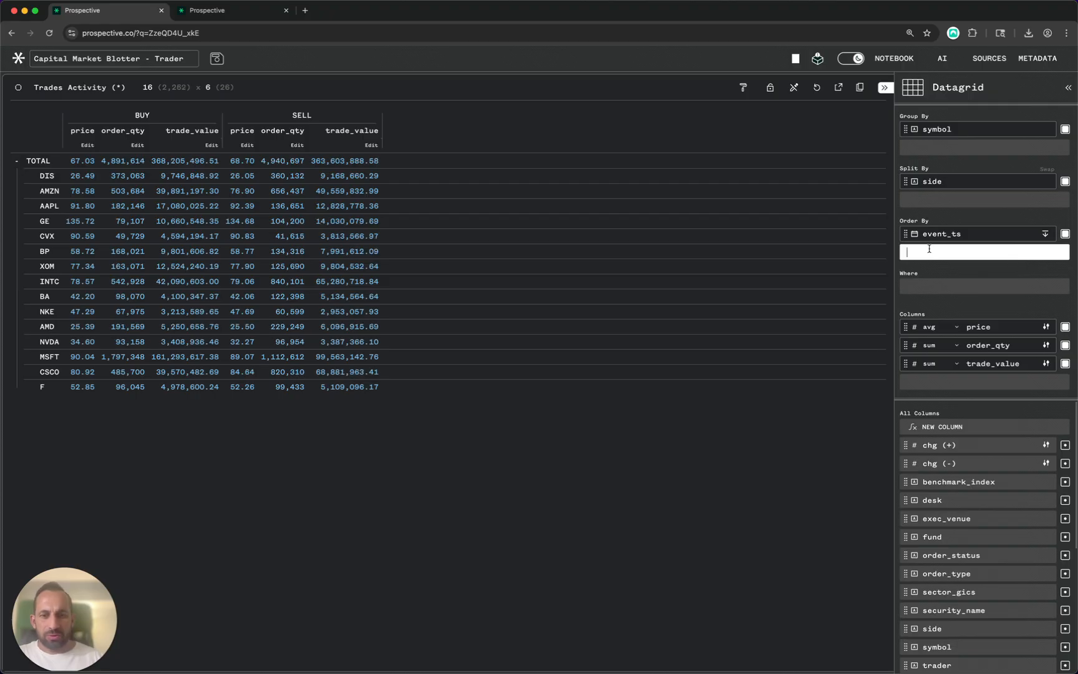
text(sy)
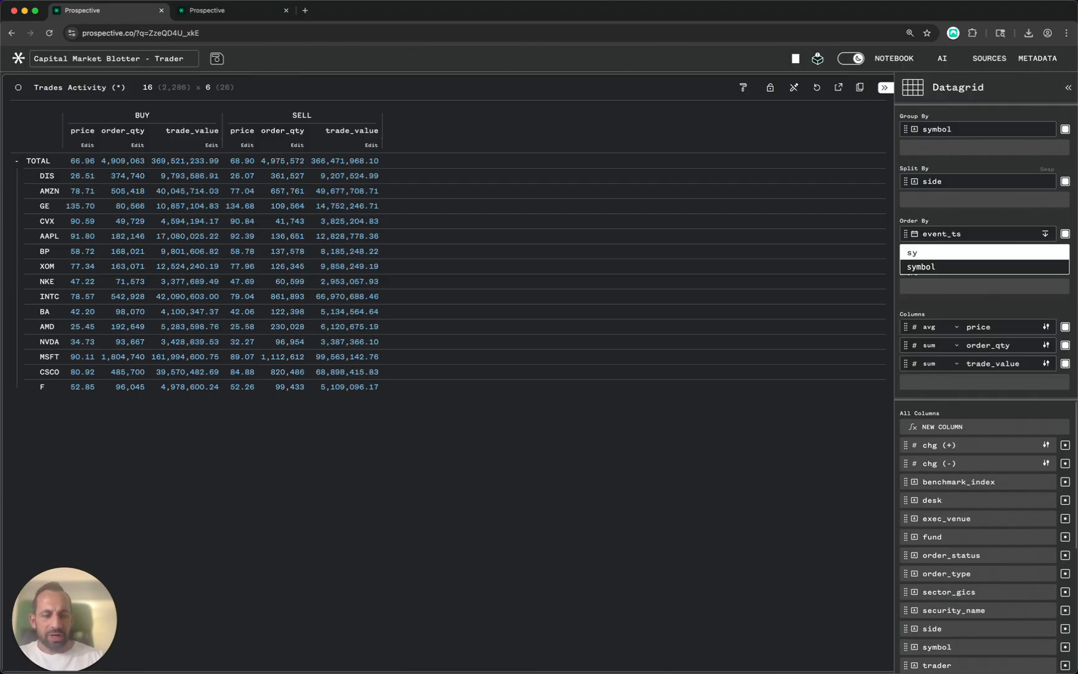
key(Return)
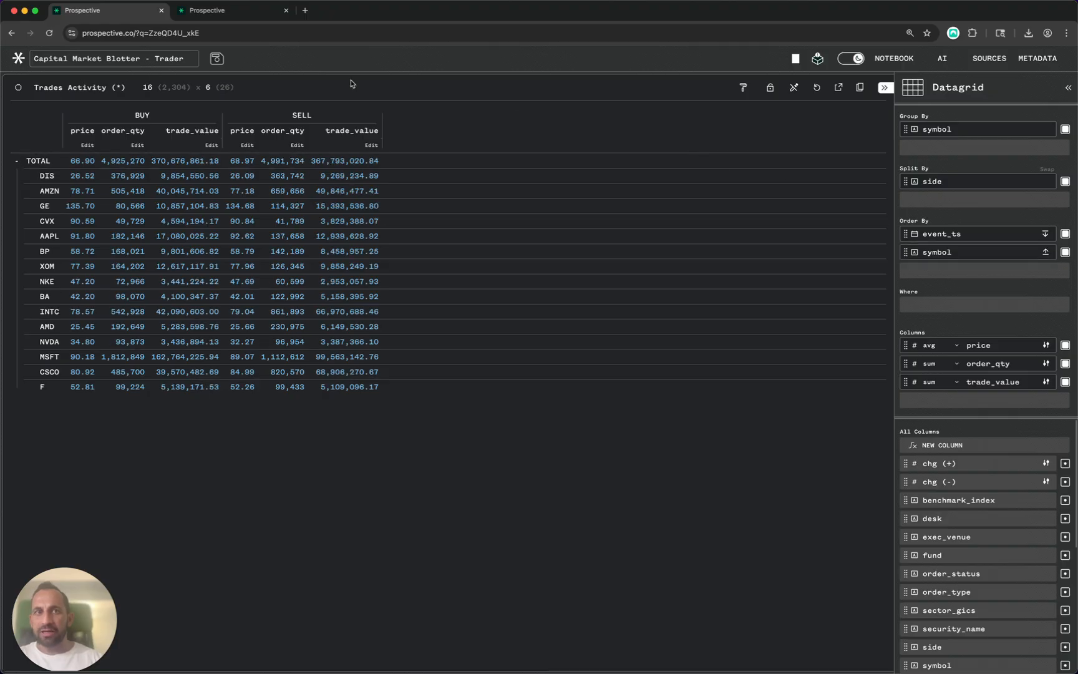
click(884, 88)
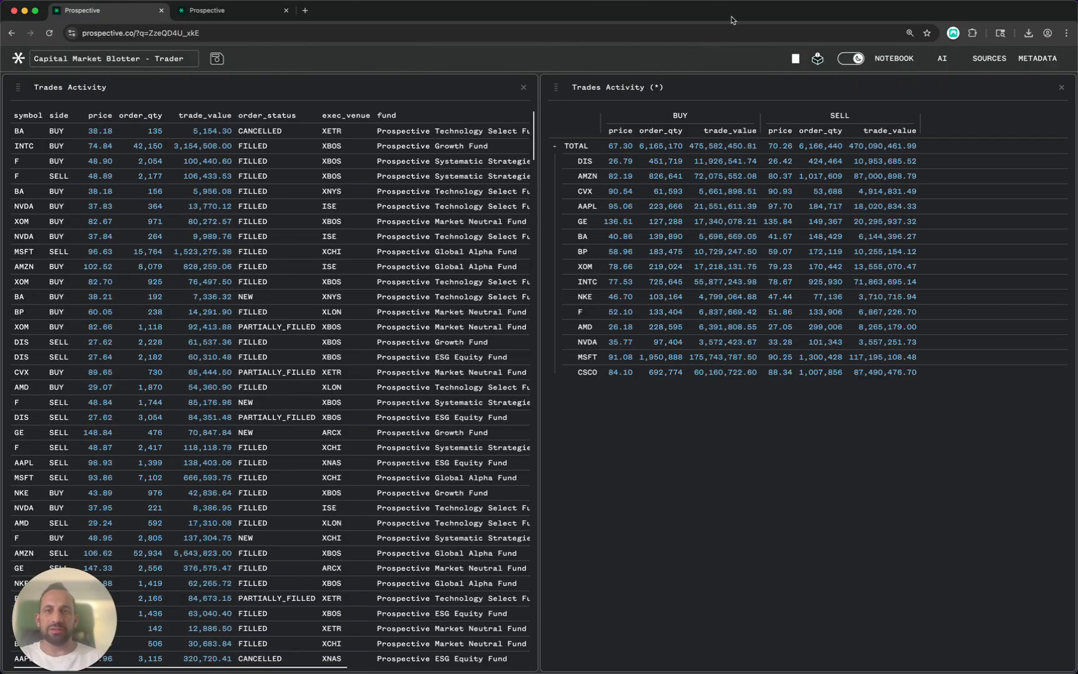
- Open the options menu for the raw Trades Activity panel
right_click(62, 87)
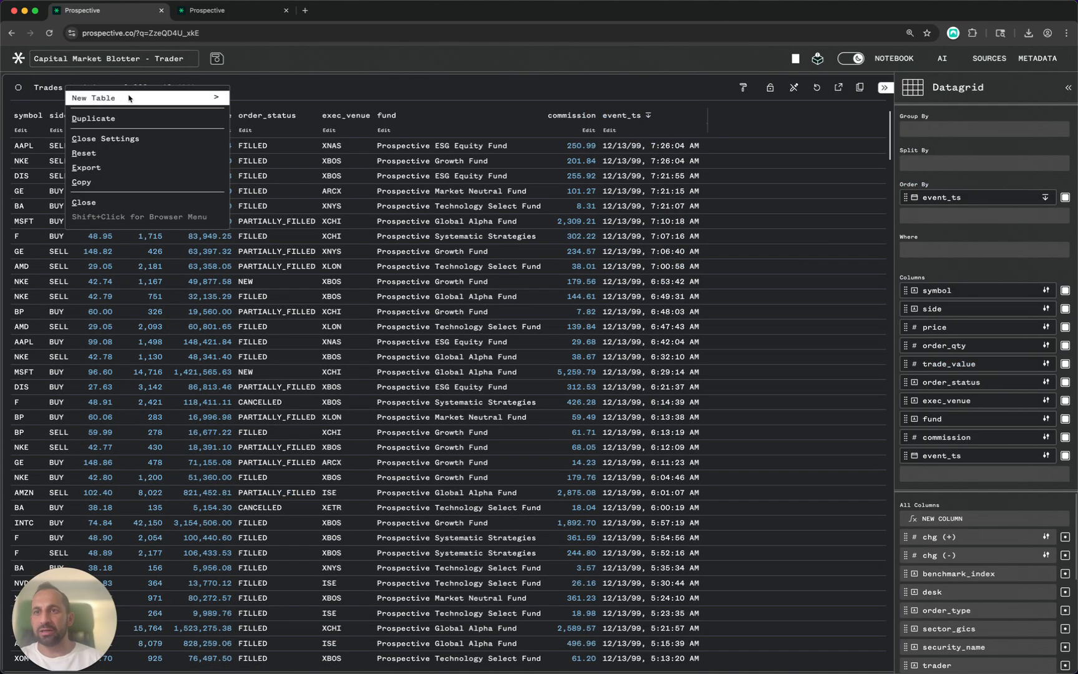
- Duplicate the raw grid, dock the BUY/SELL pivot lower right, and expand its settings
click(94, 118)
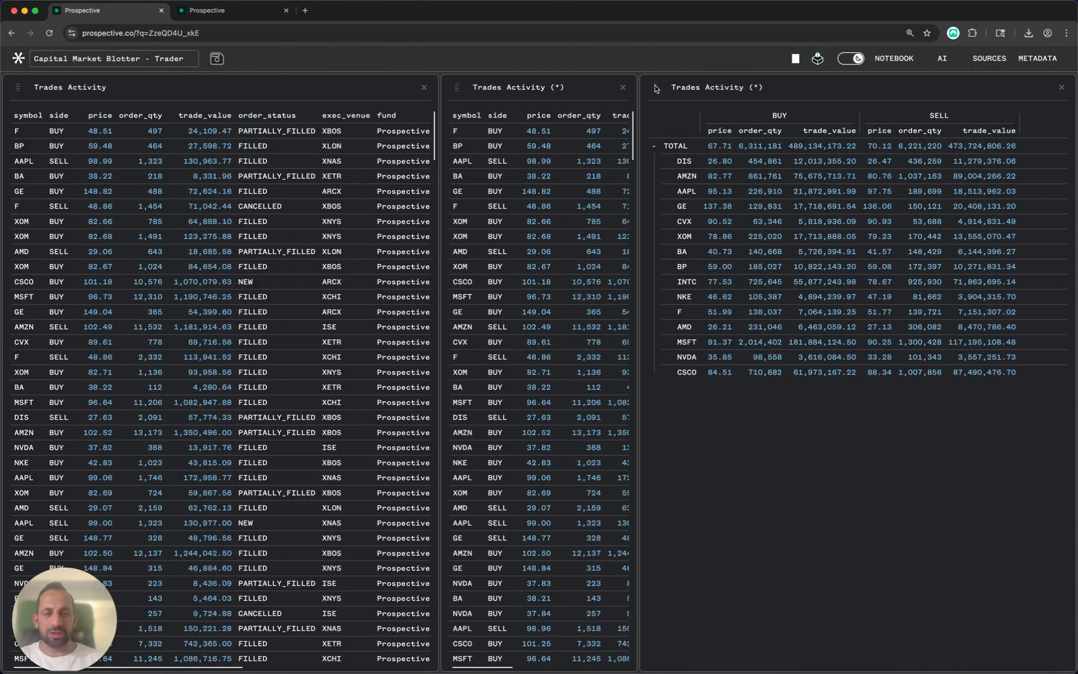
drag(655, 88, 717, 454)
drag(794, 563, 797, 557)
click(722, 395)
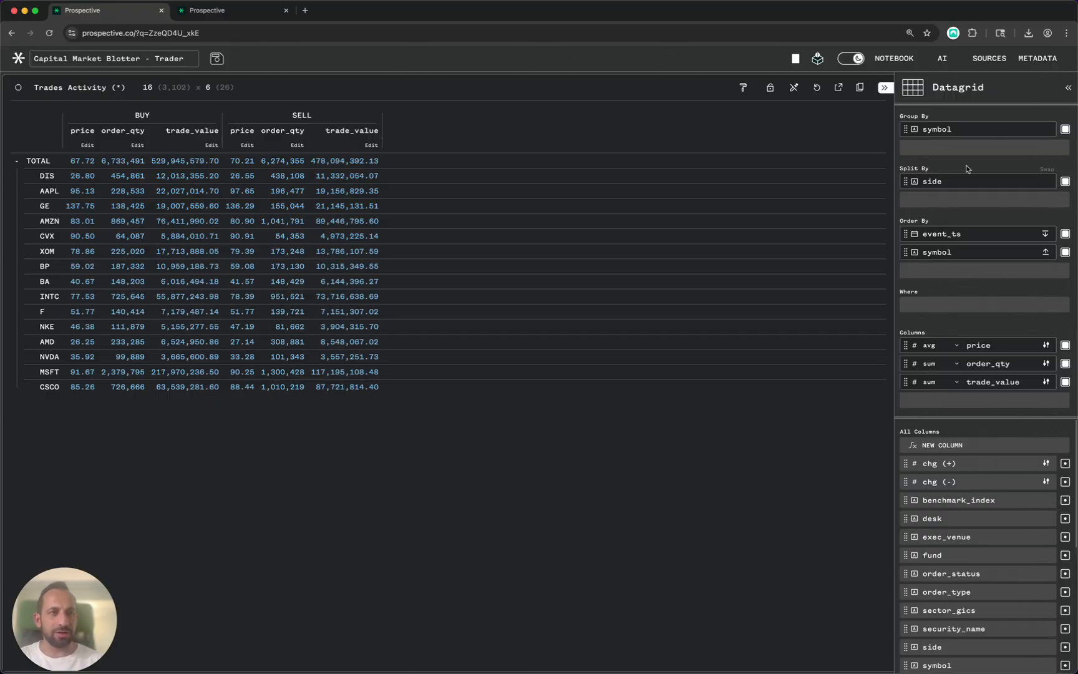
- Remove the symbol grouping, side split and sorts, and add chg (+) and chg (-) columns
click(1064, 129)
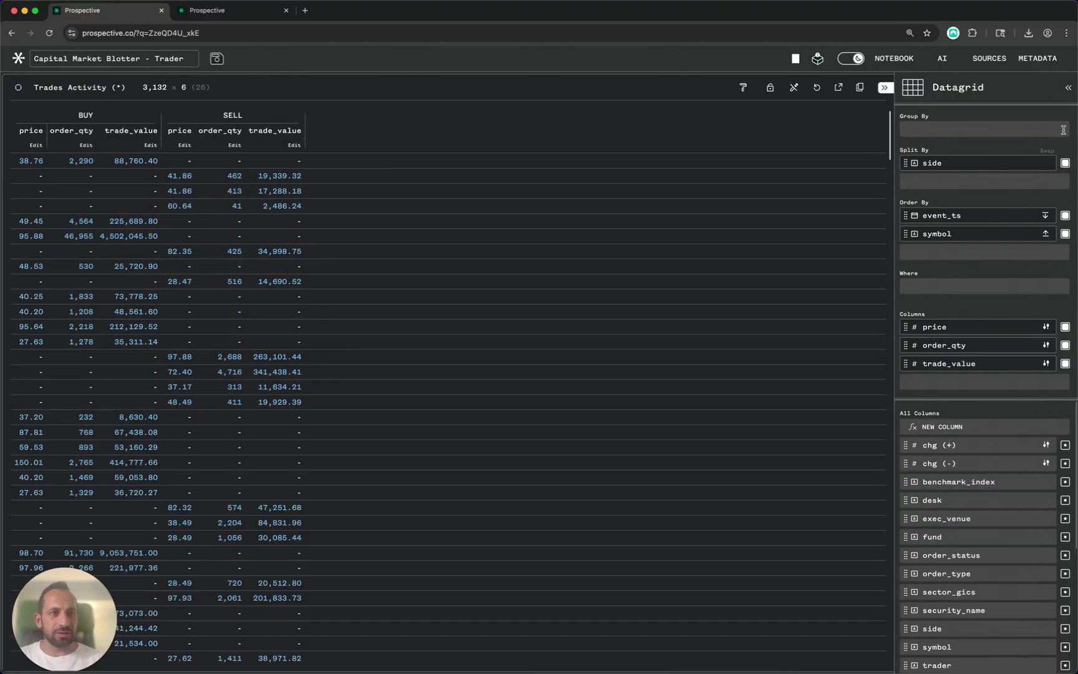
click(1064, 164)
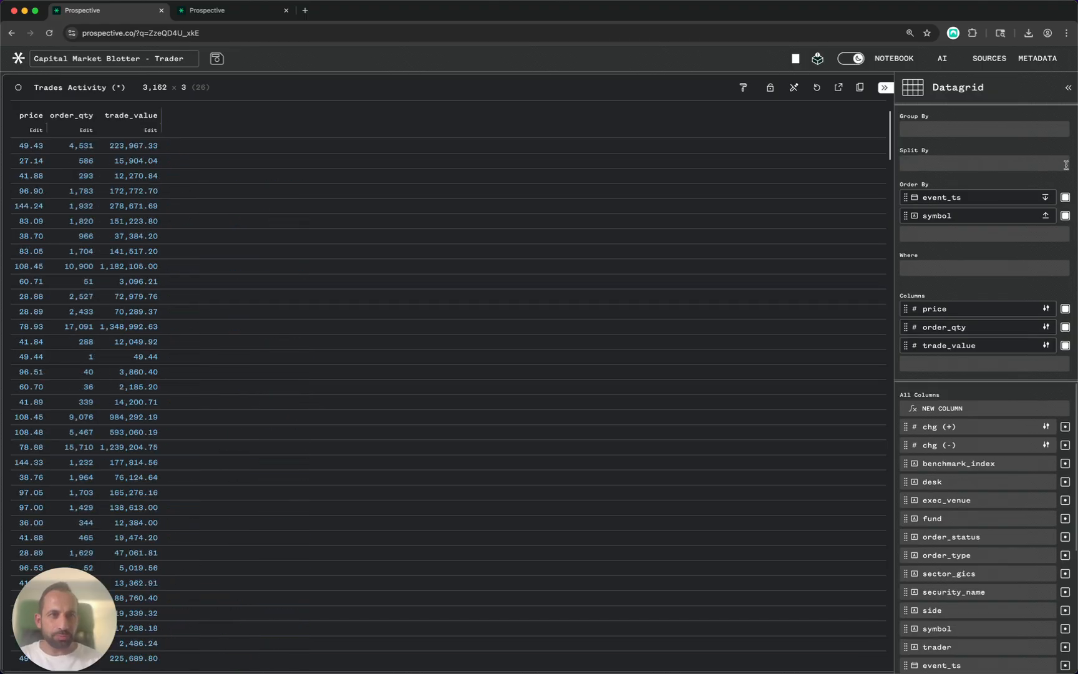
click(1065, 197)
click(1065, 197)
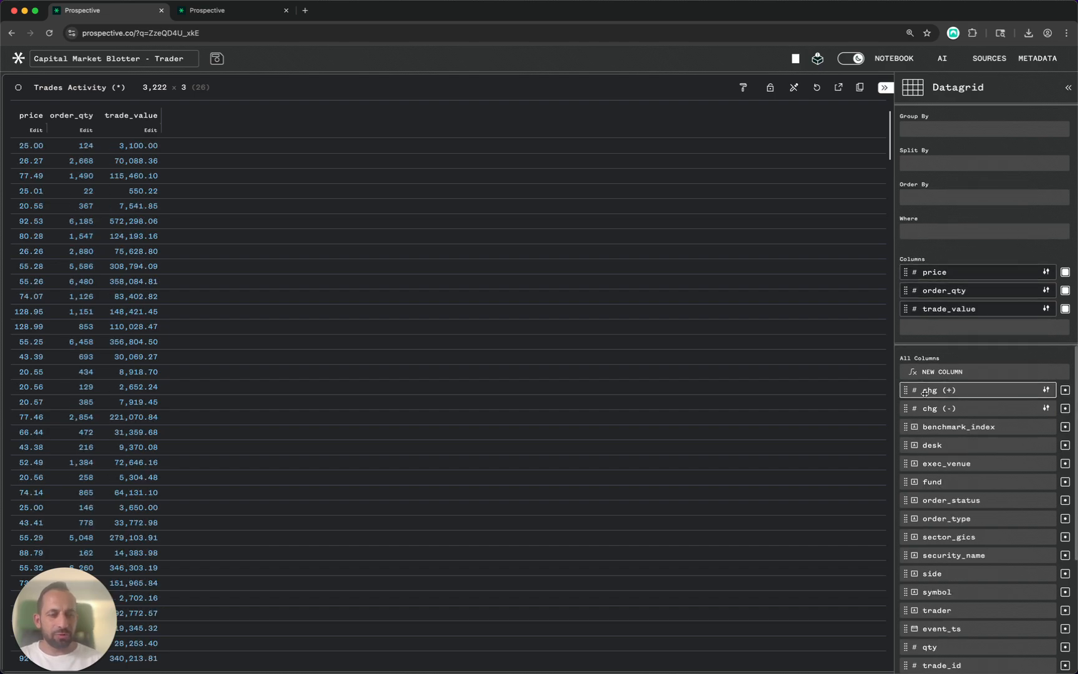
drag(935, 392, 938, 329)
drag(928, 410, 960, 349)
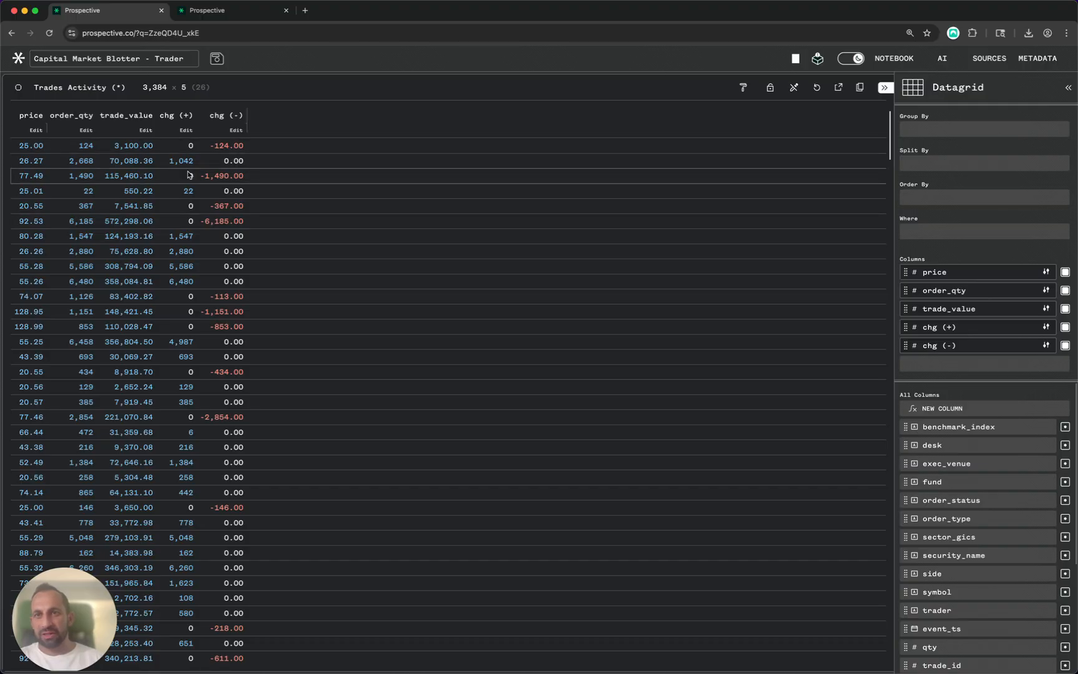
- Sort the grid by event_ts
click(960, 197)
text(order)
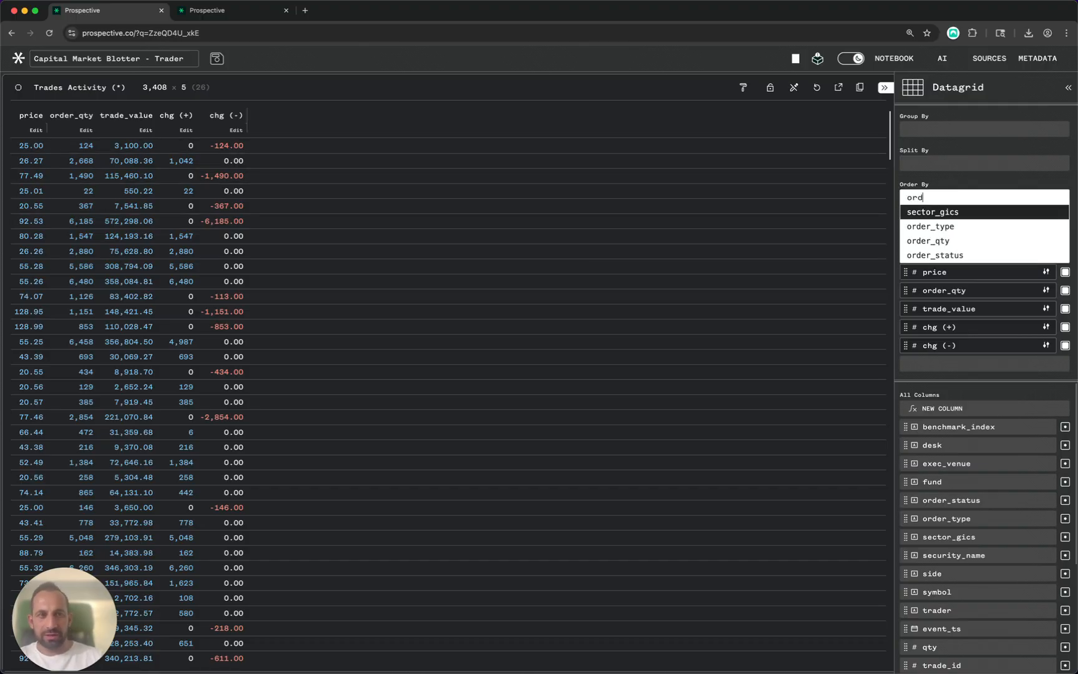
key(BackSpace)
key(BackSpace)
key(BackSpace)
key(BackSpace)
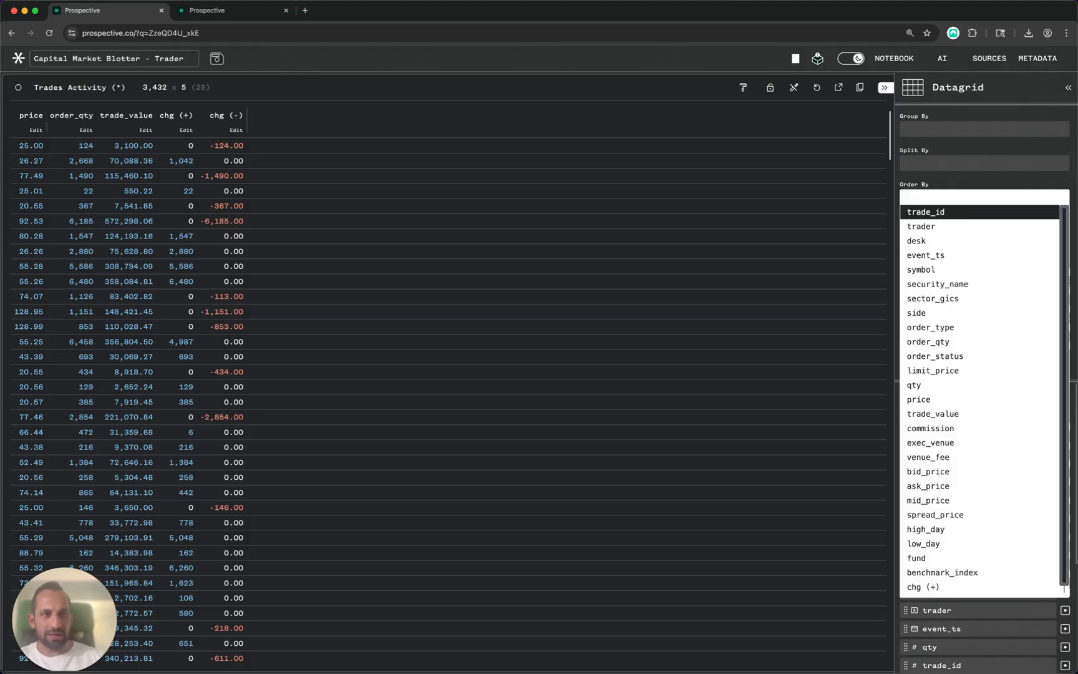
text(eve)
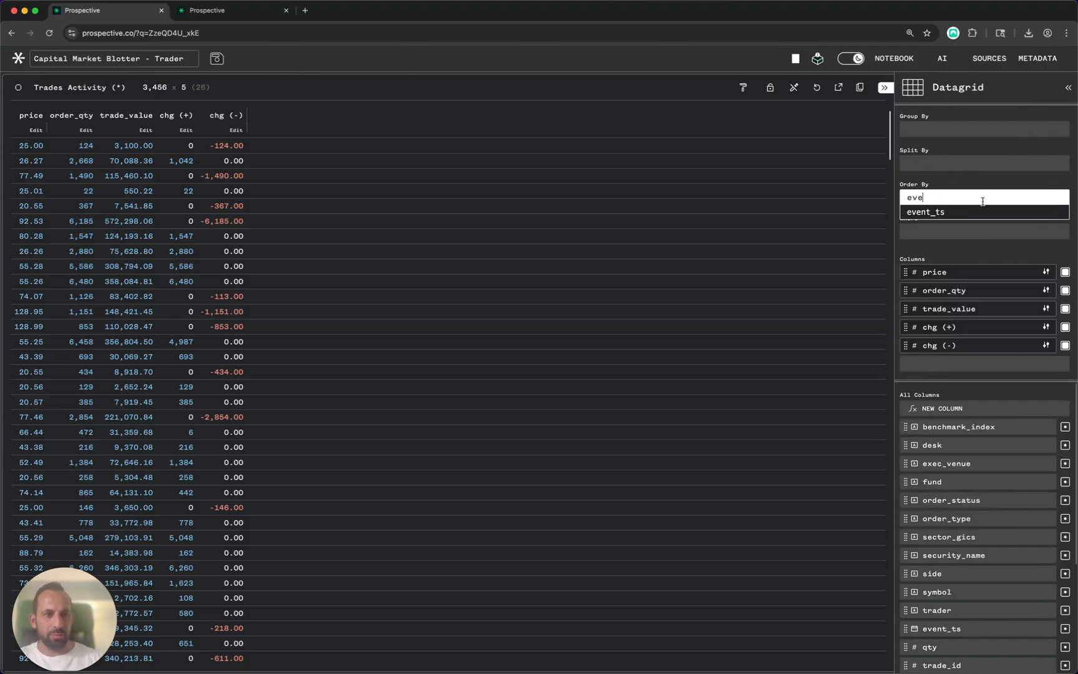
click(954, 214)
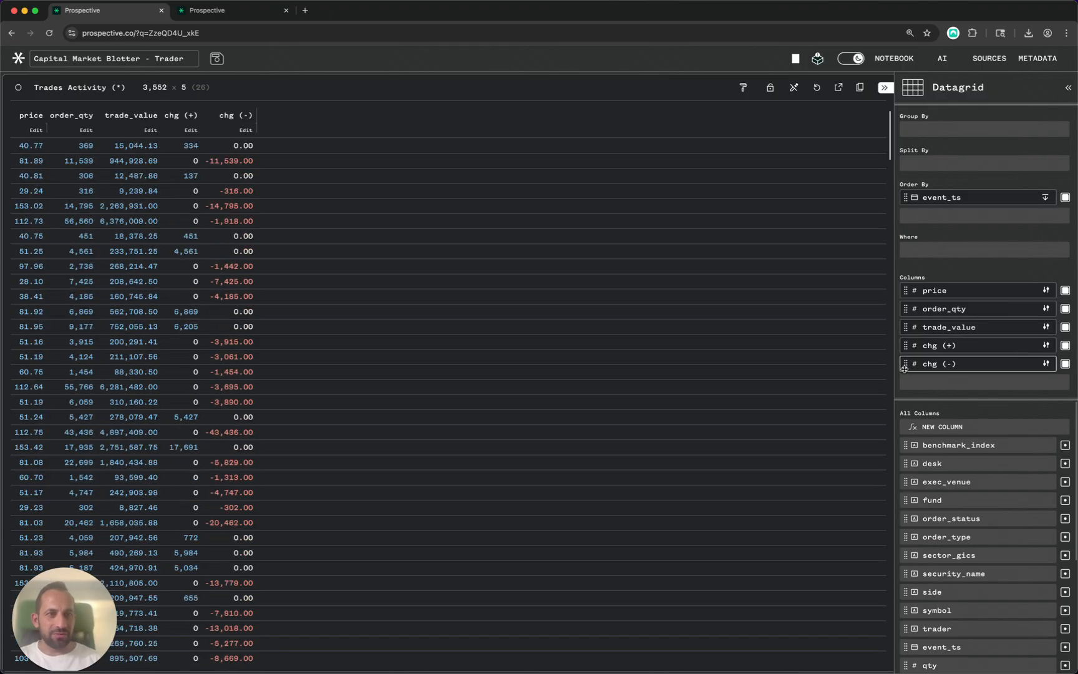
- Move chg (-) ahead of chg (+) and show it as bars with max value 30000
drag(905, 364, 905, 348)
click(1046, 345)
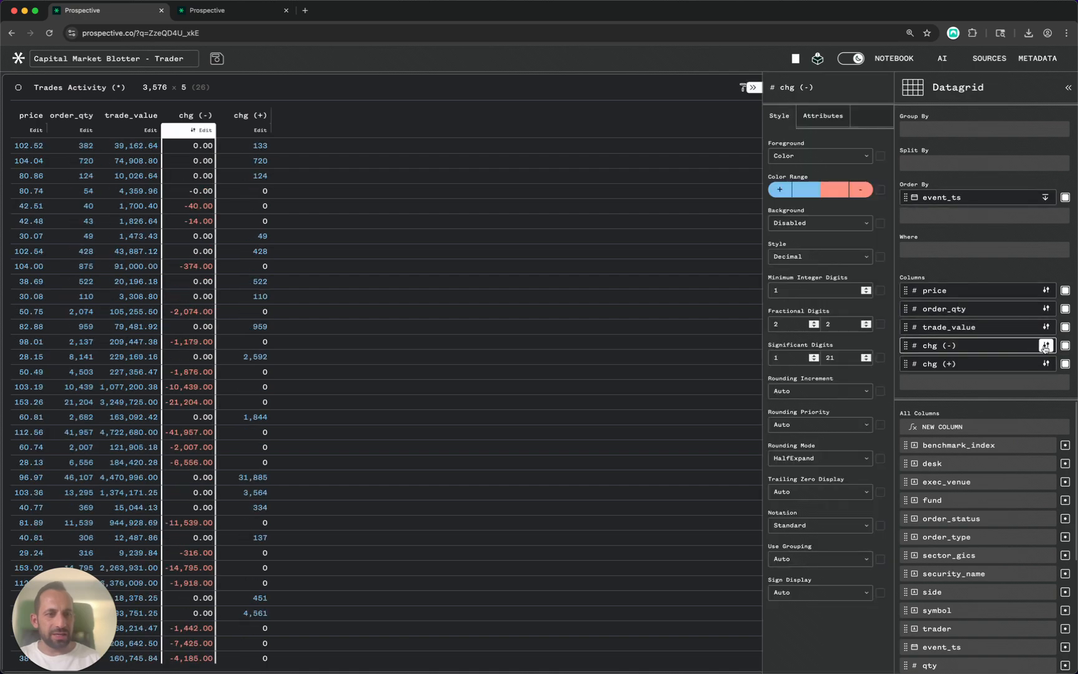
drag(756, 196, 648, 195)
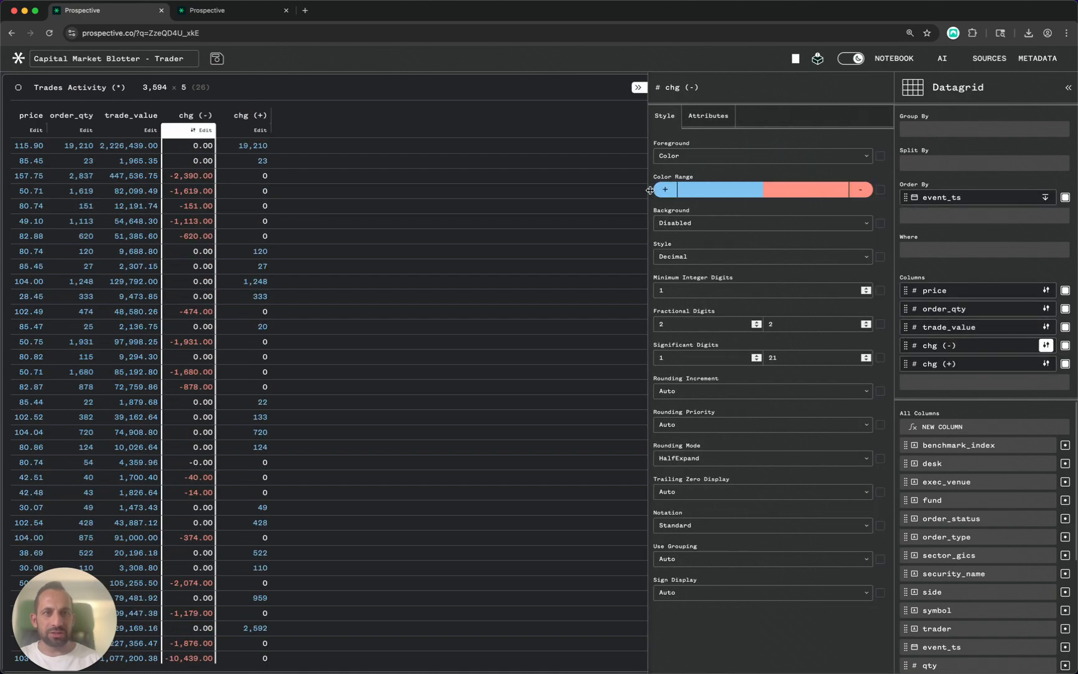
click(679, 157)
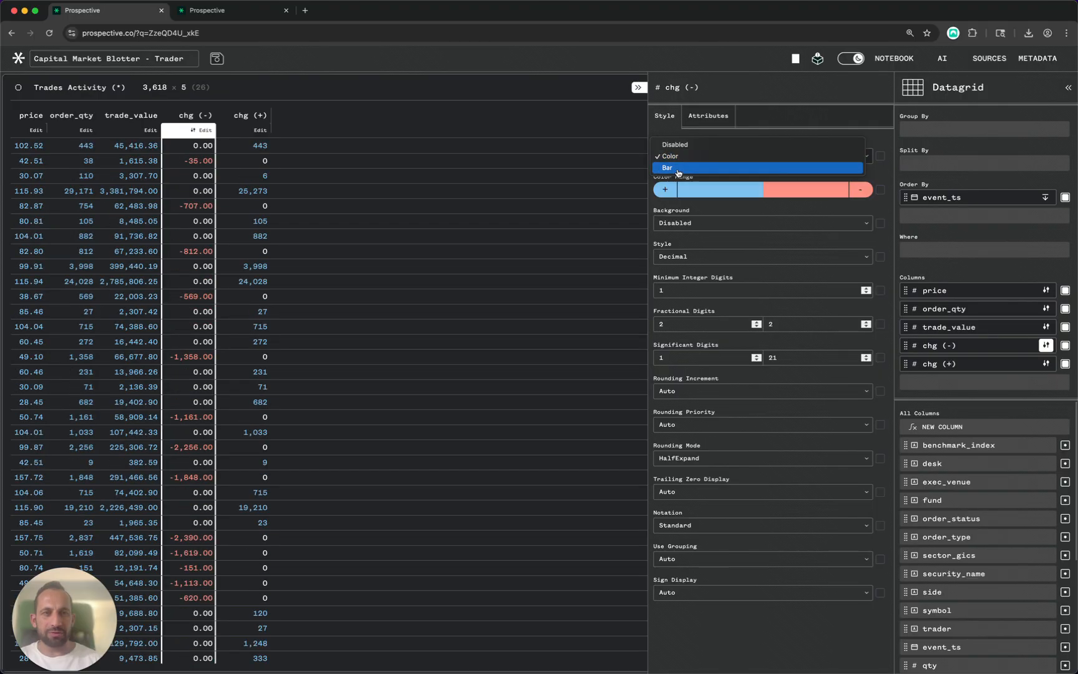
click(669, 168)
double_click(693, 223)
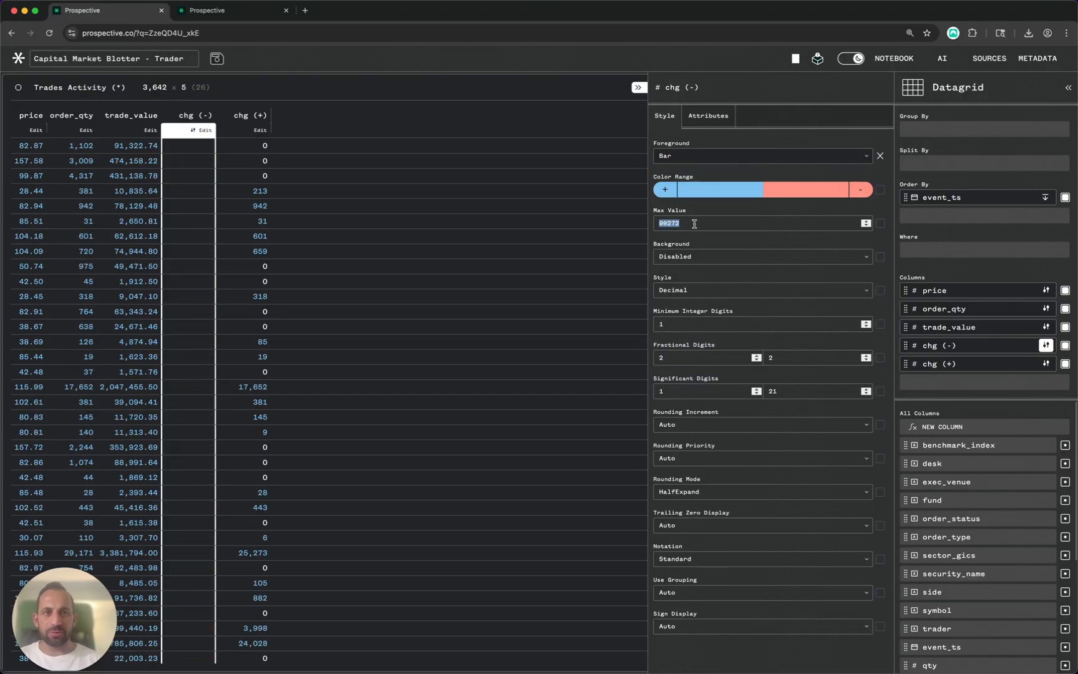
text(30000)
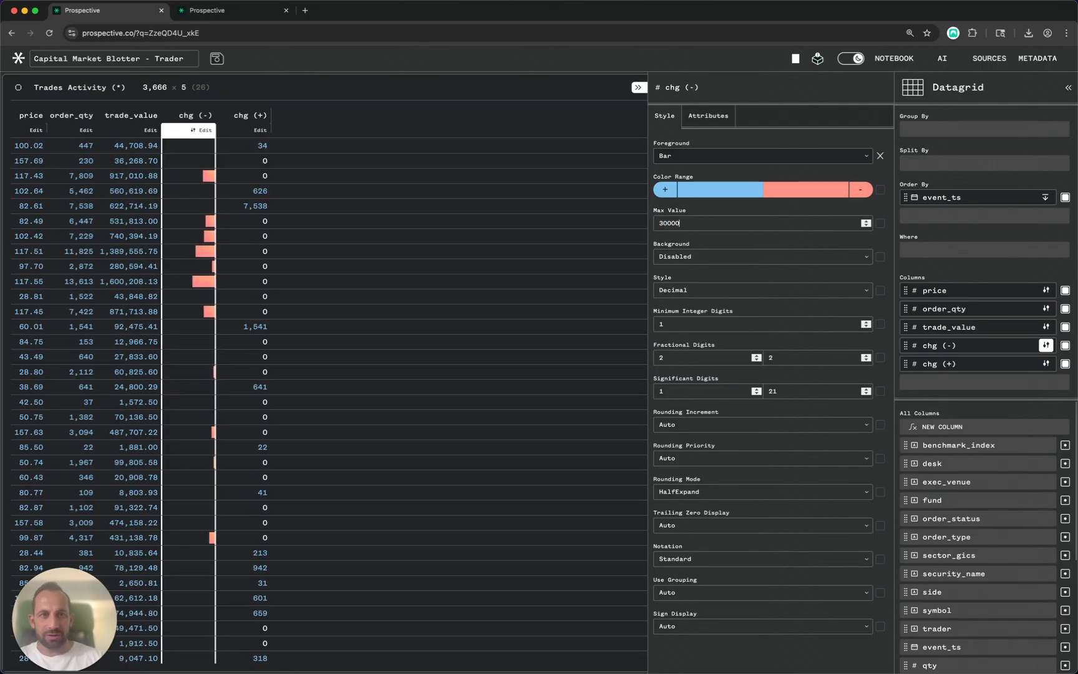
- Show chg (+) as bars with max value 30000 and close the style settings
click(1045, 365)
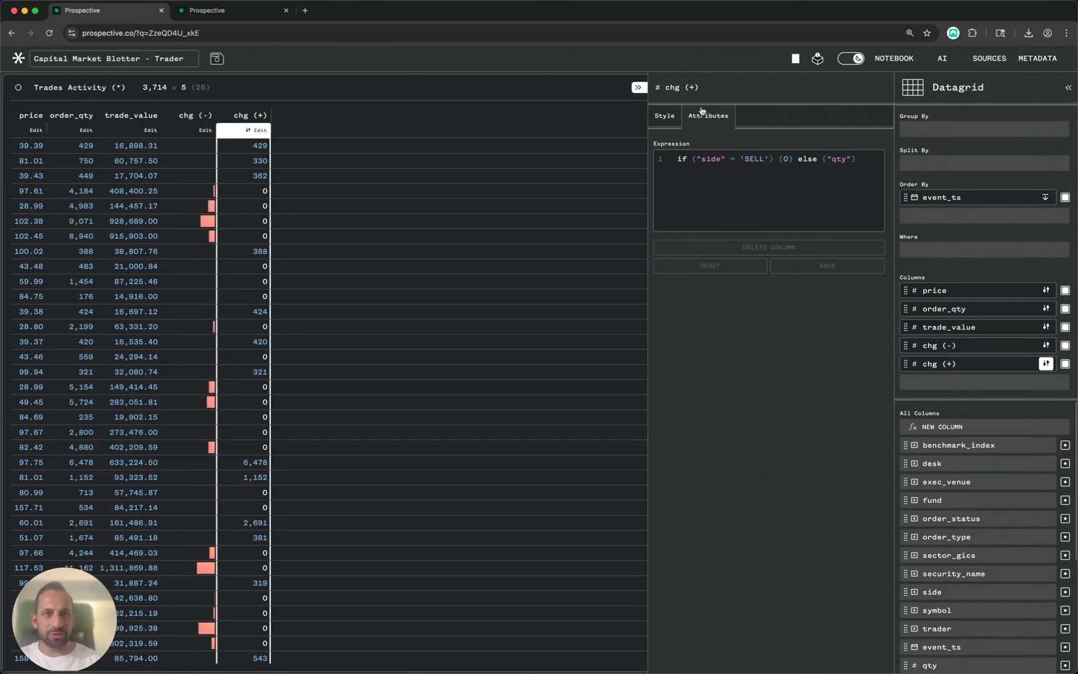
click(666, 117)
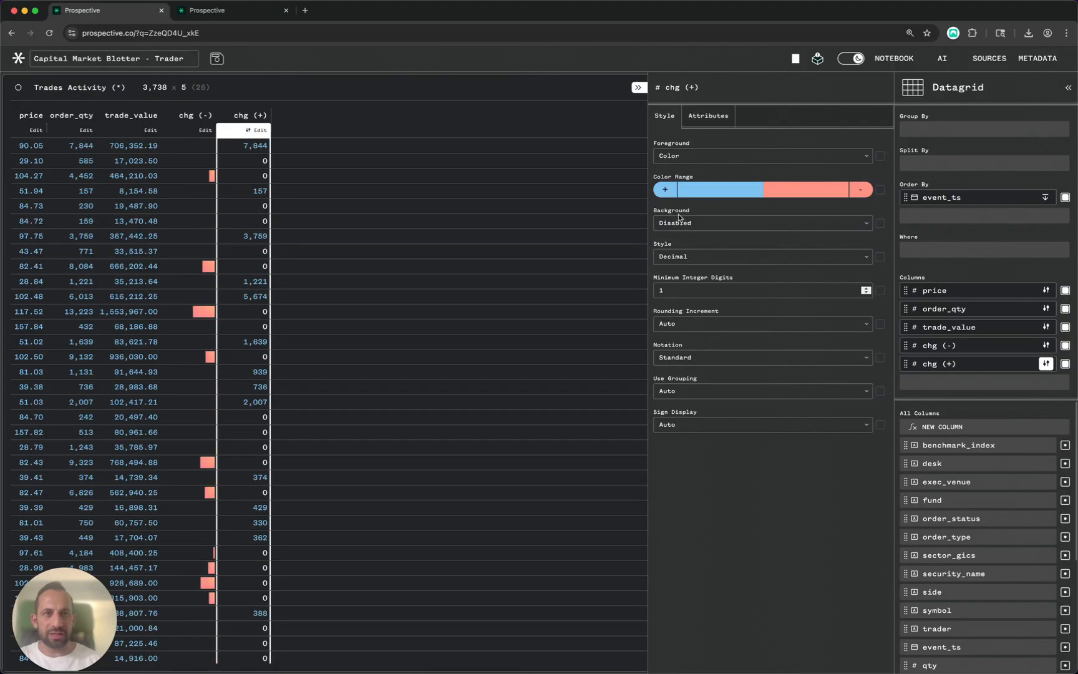
click(673, 156)
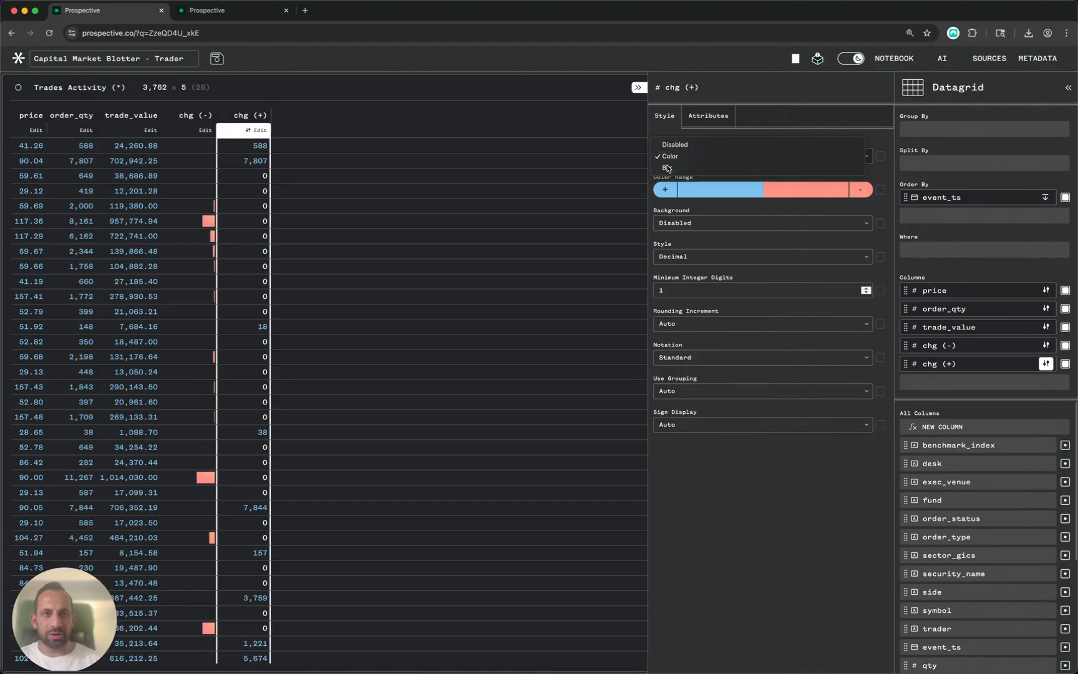
click(670, 167)
double_click(671, 223)
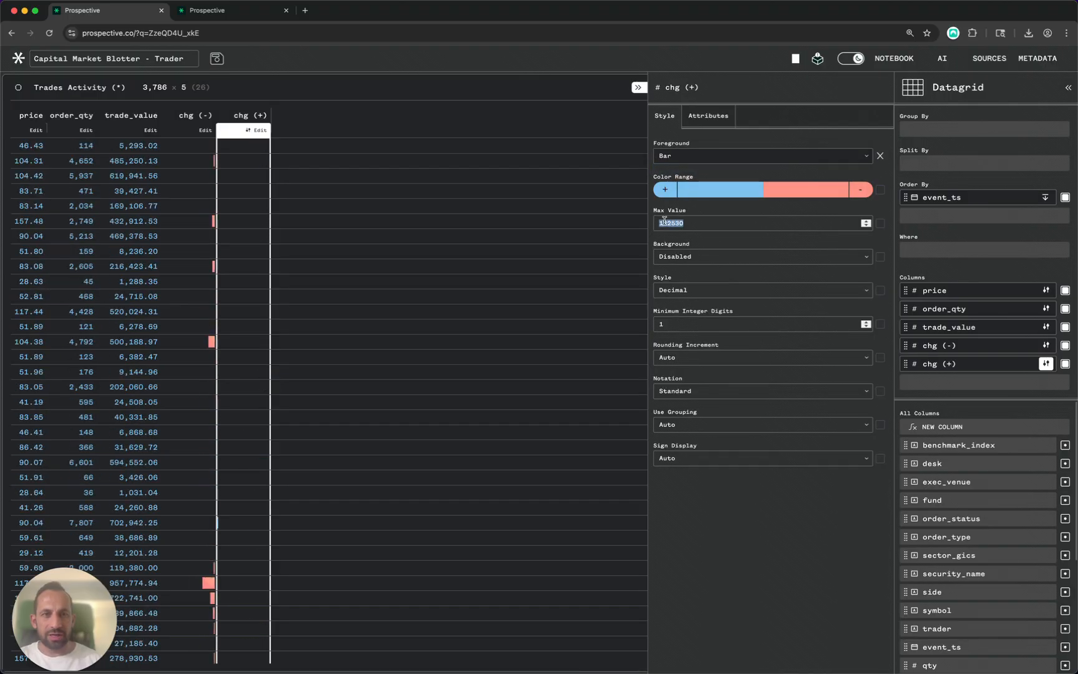
text(30000)
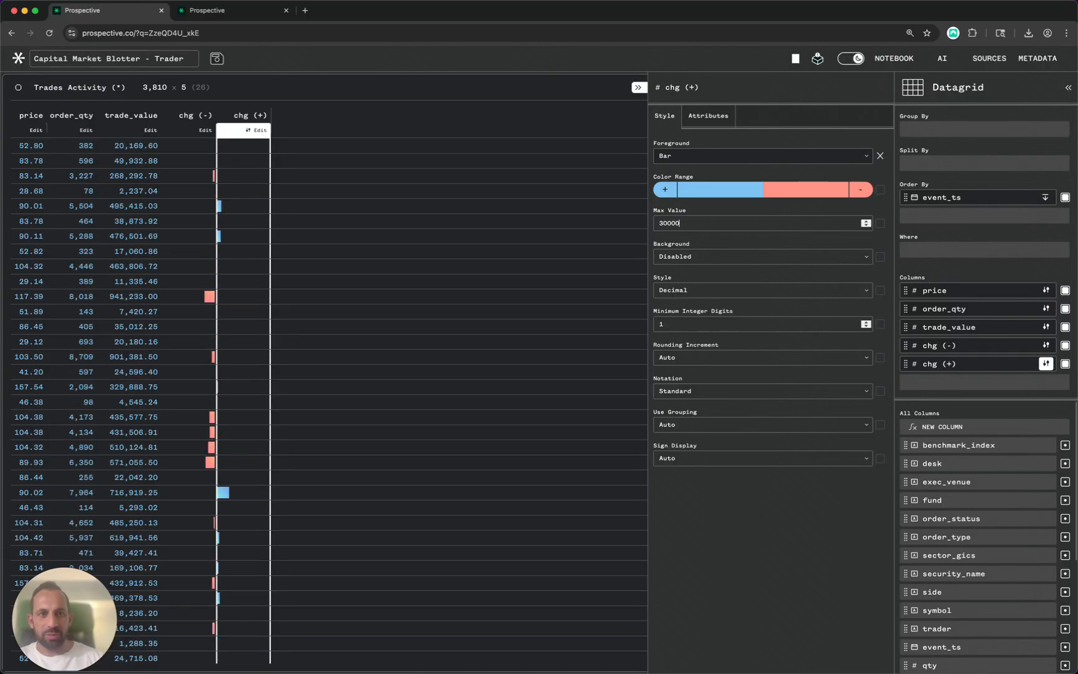
click(641, 86)
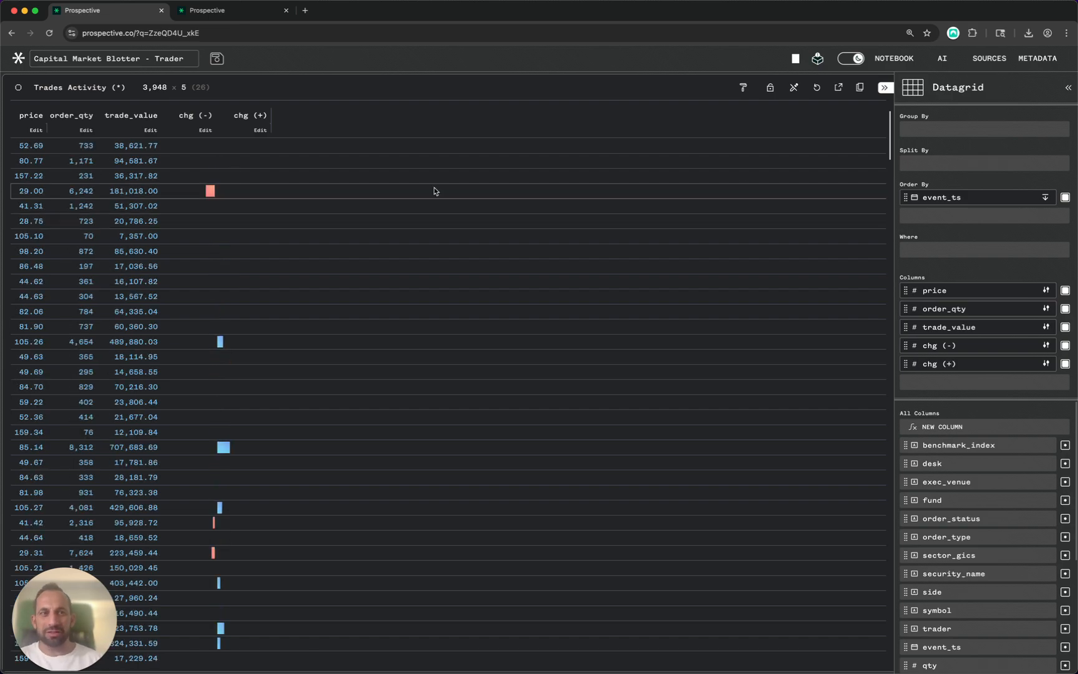
- Group the grid by symbol
click(907, 123)
text(sym)
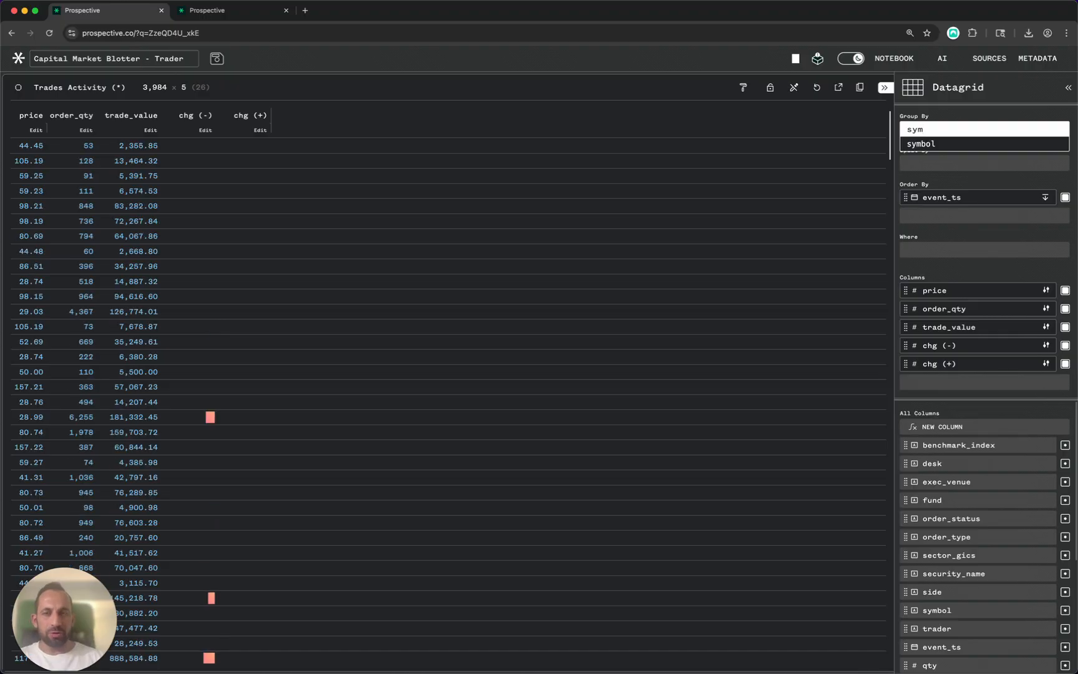
key(Return)
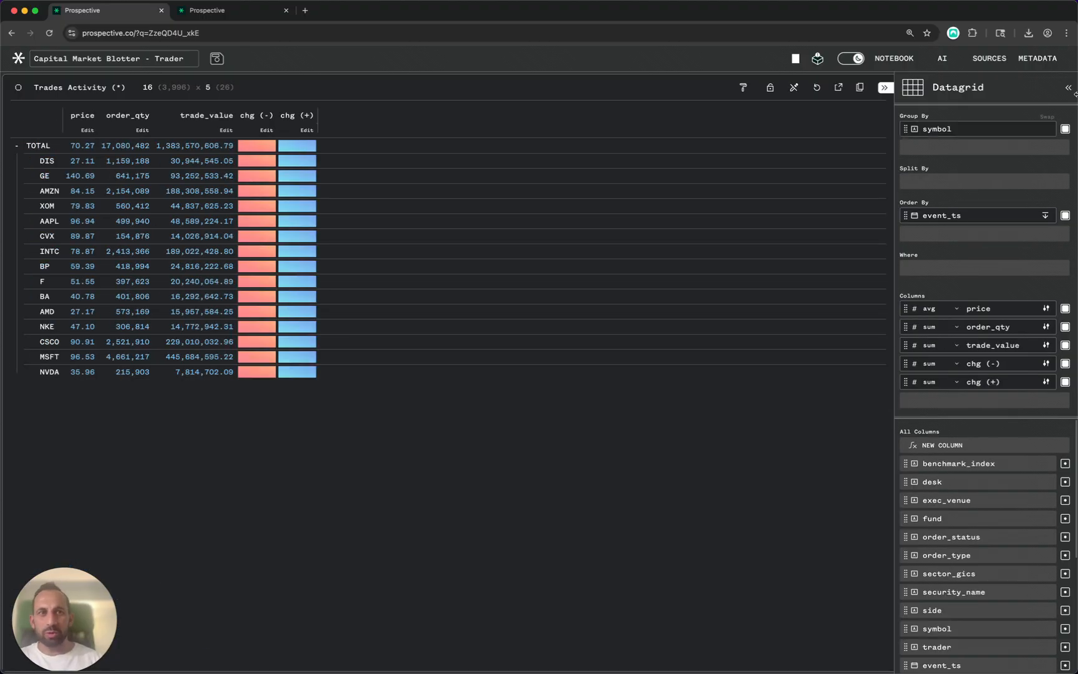
- Set the chg (-) and chg (+) aggregates to last
click(939, 363)
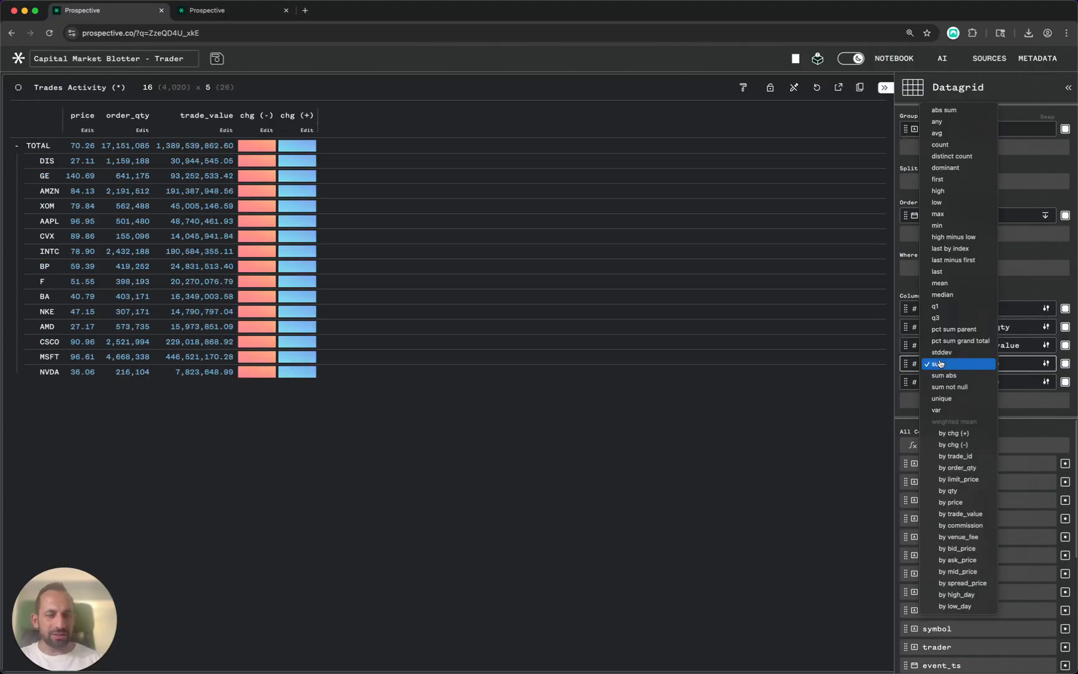
click(942, 272)
click(941, 382)
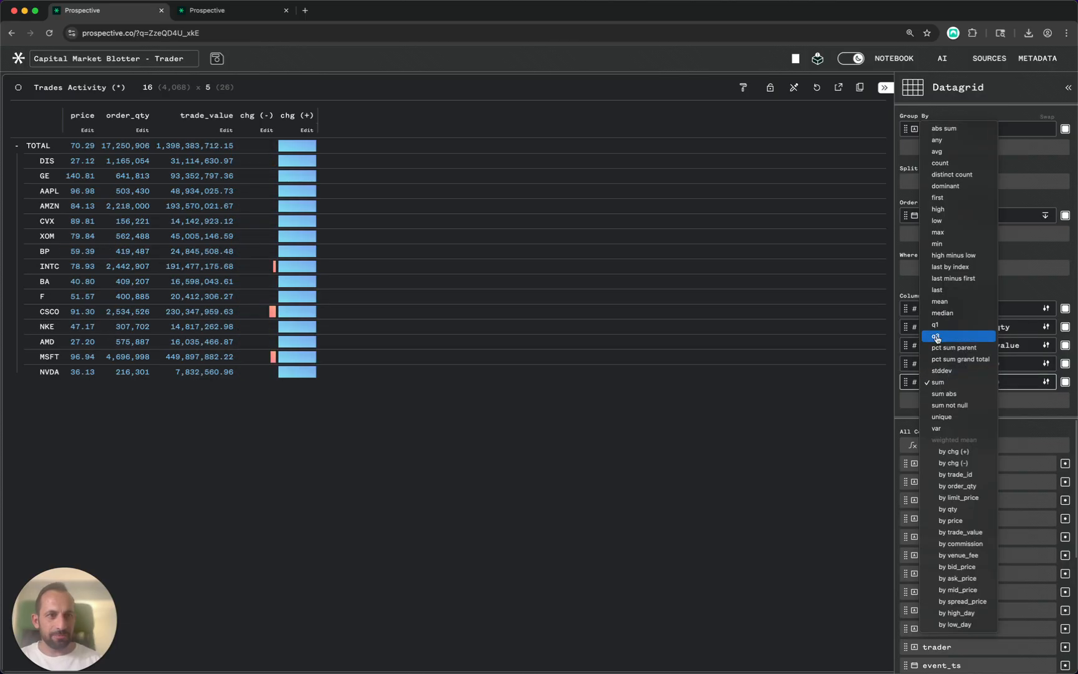
click(937, 289)
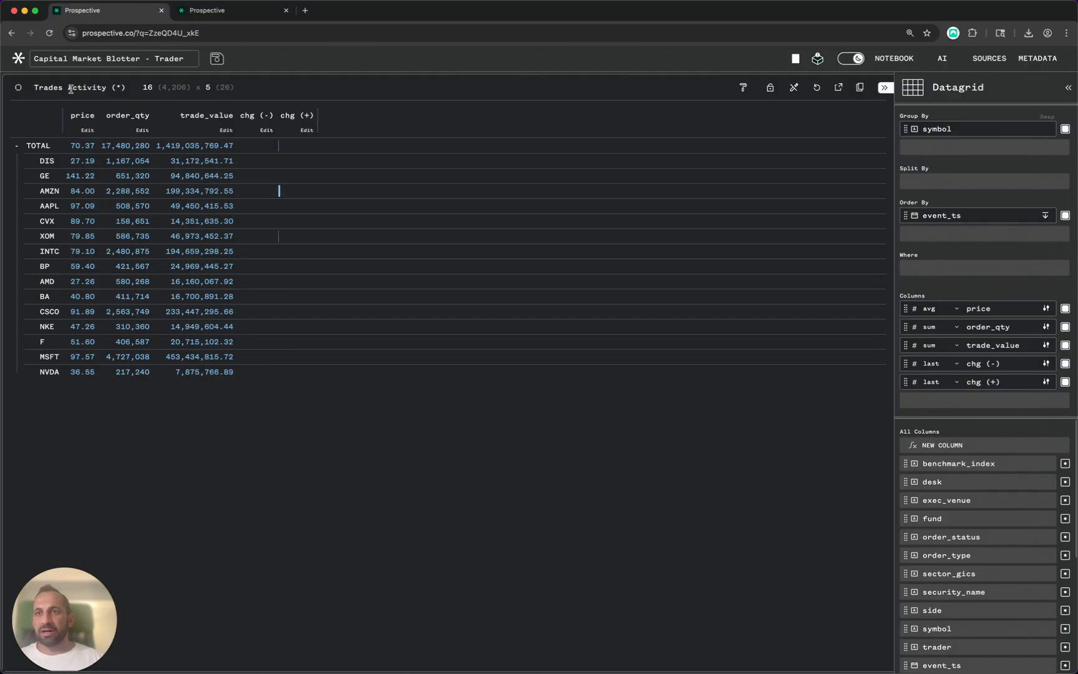
- Close the settings sidebar and open the data sources list
click(885, 89)
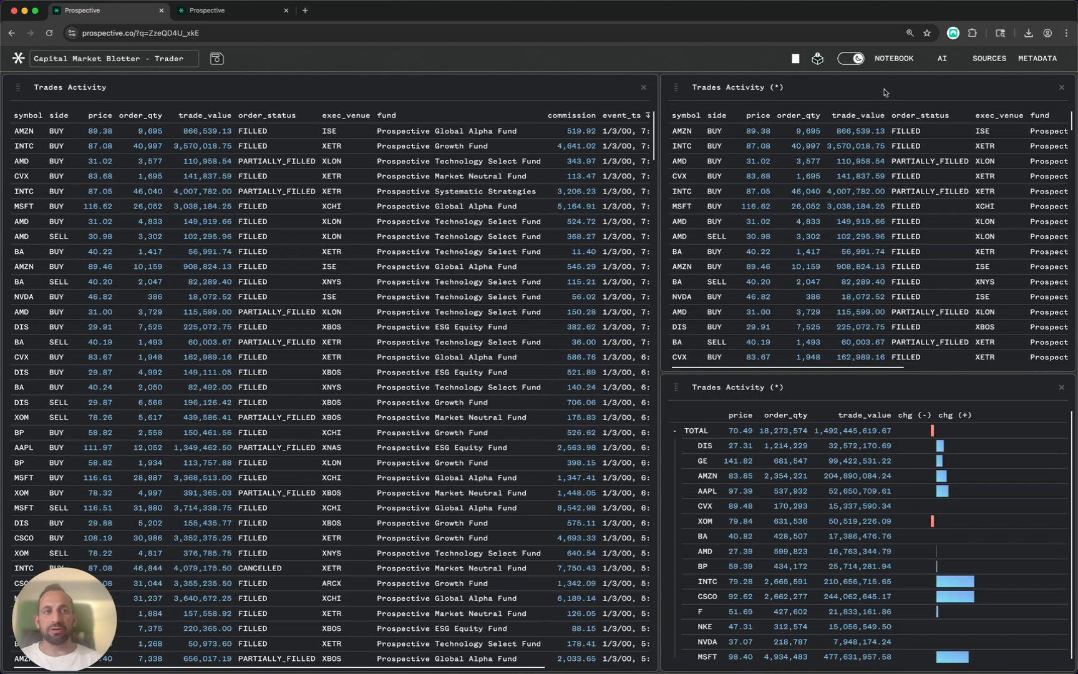
click(990, 61)
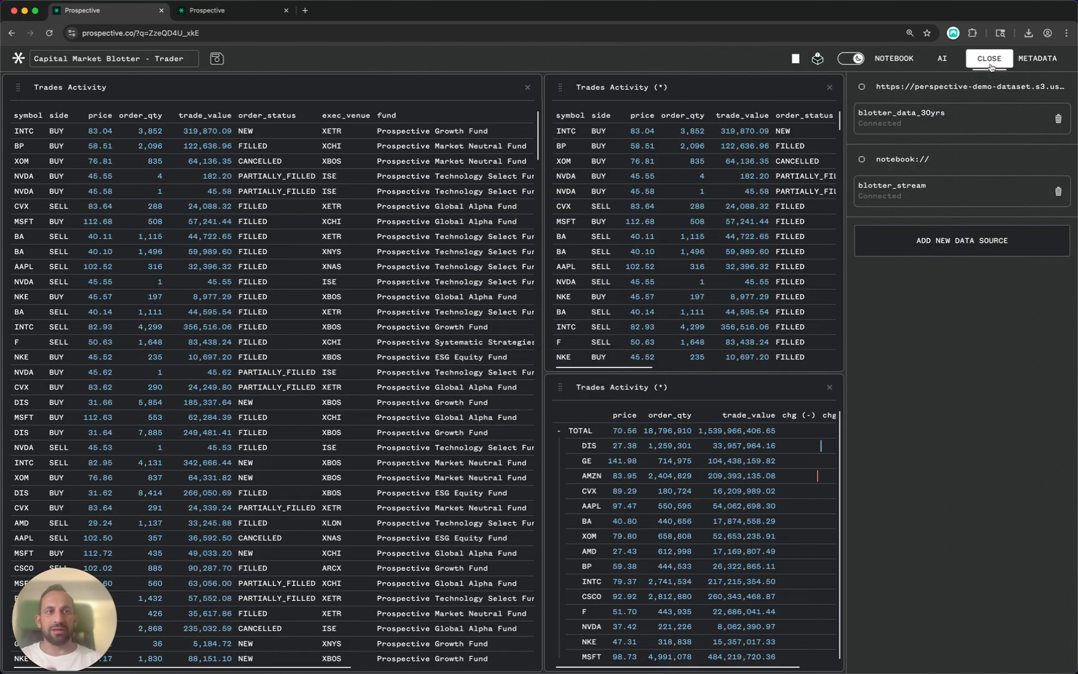
- Begin adding a new data source to show the available connection types
click(921, 245)
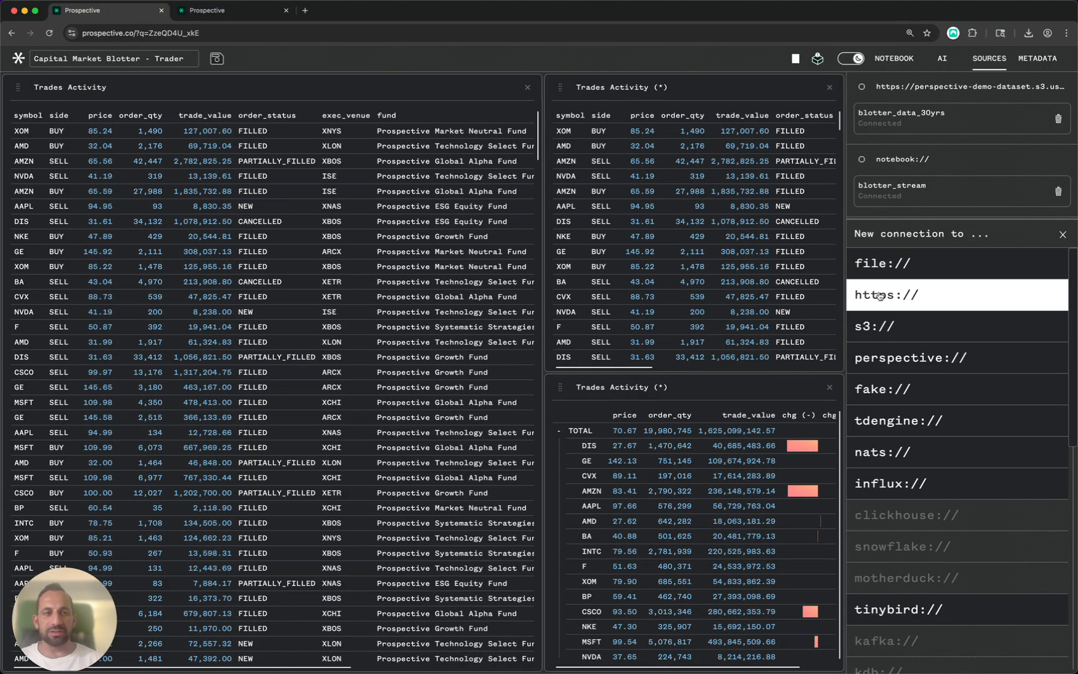
- Choose an https connection for the new source and clear its prefilled URL field
click(880, 295)
triple_click(898, 280)
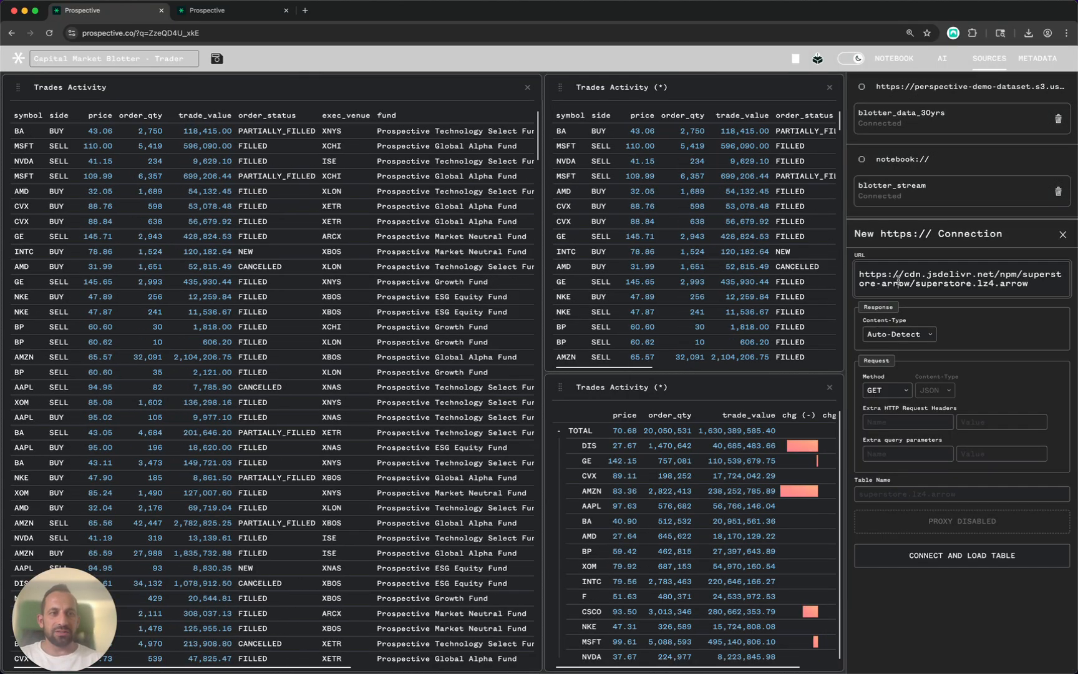
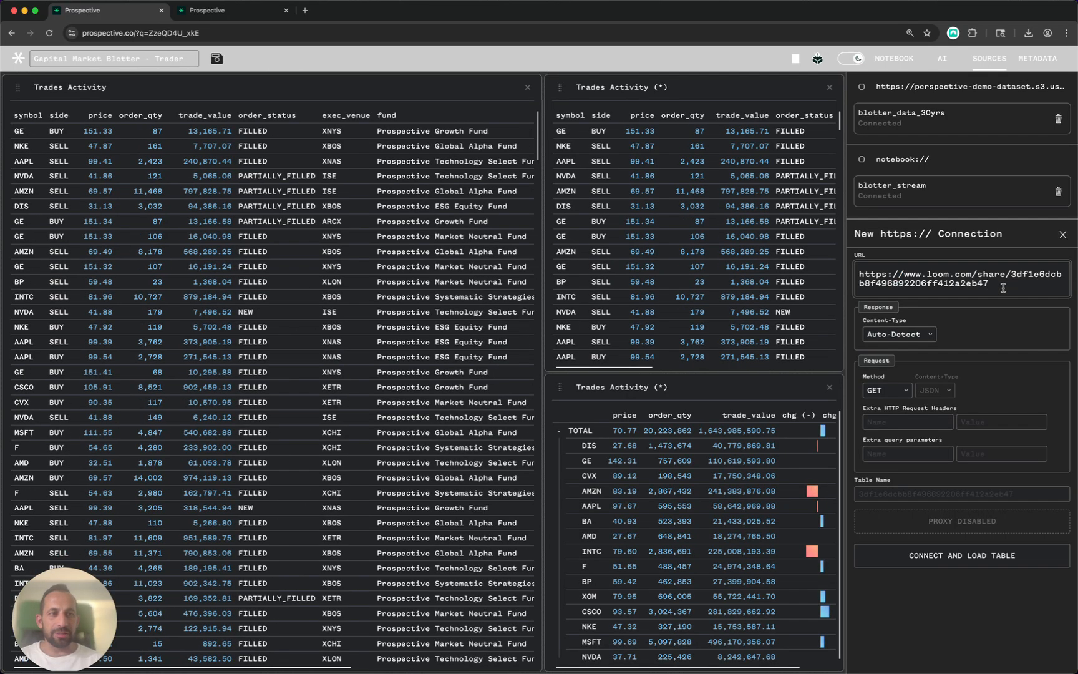
drag(989, 284, 853, 276)
key(BackSpace)
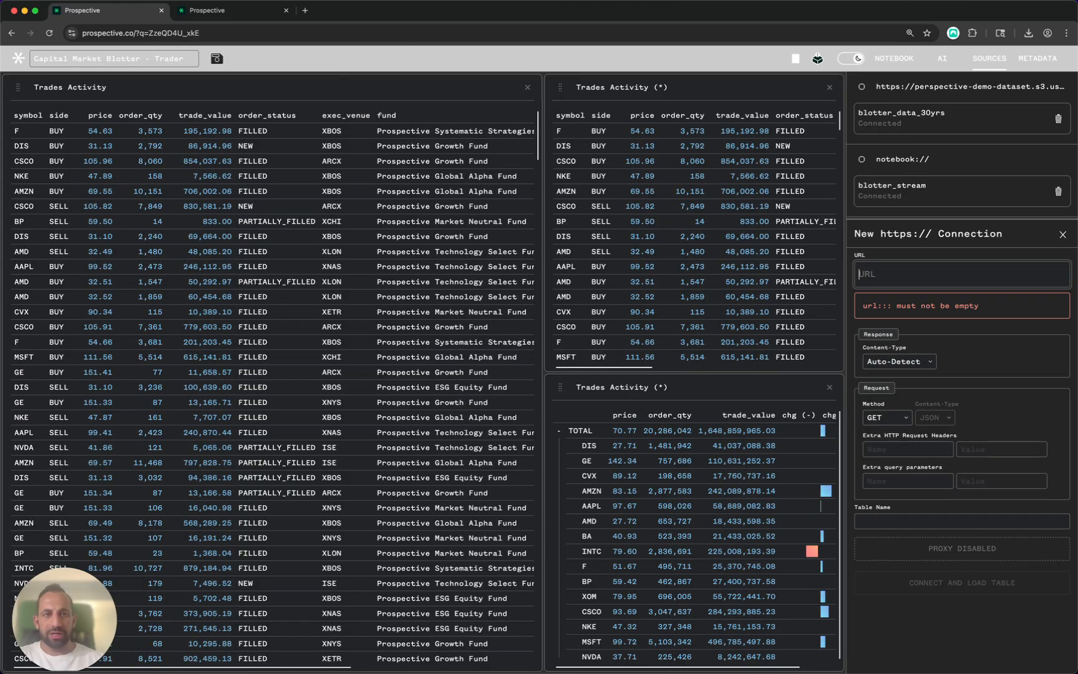
- Paste the S3 address of market_data_30yrs.parquet from the S3 page as the connection URL
key(super+Tab)
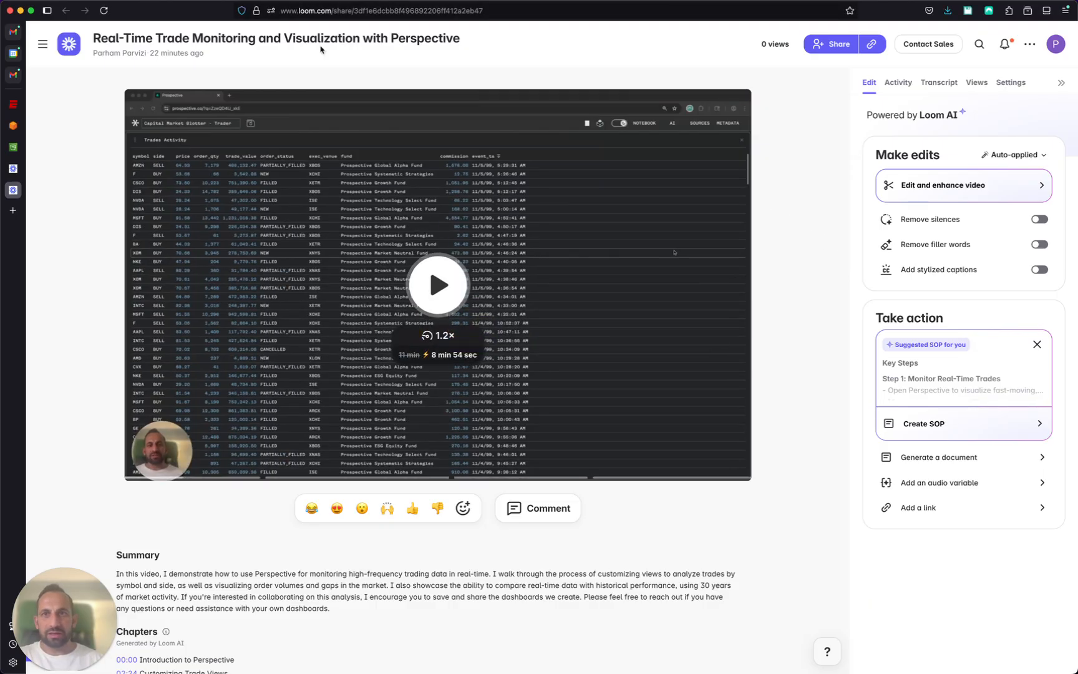
click(13, 147)
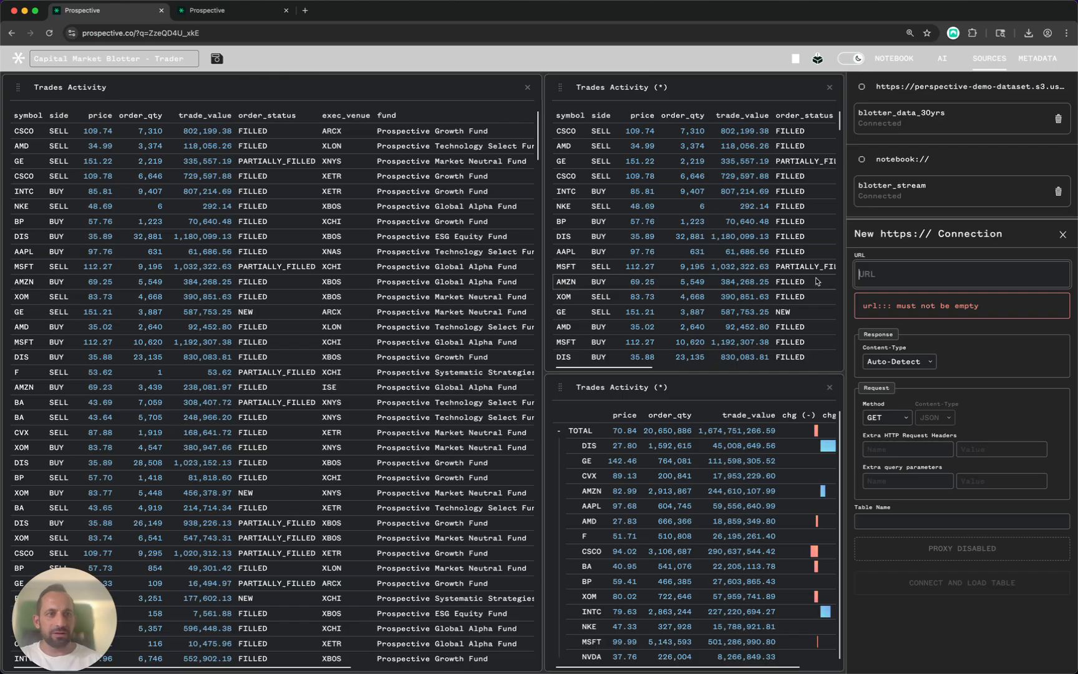
key(super+Tab)
text(https://perspective-demo-dataset.s3.us-east-1.amazonaws.com/pro_capital_markets/market_data_30yrs.parquet)
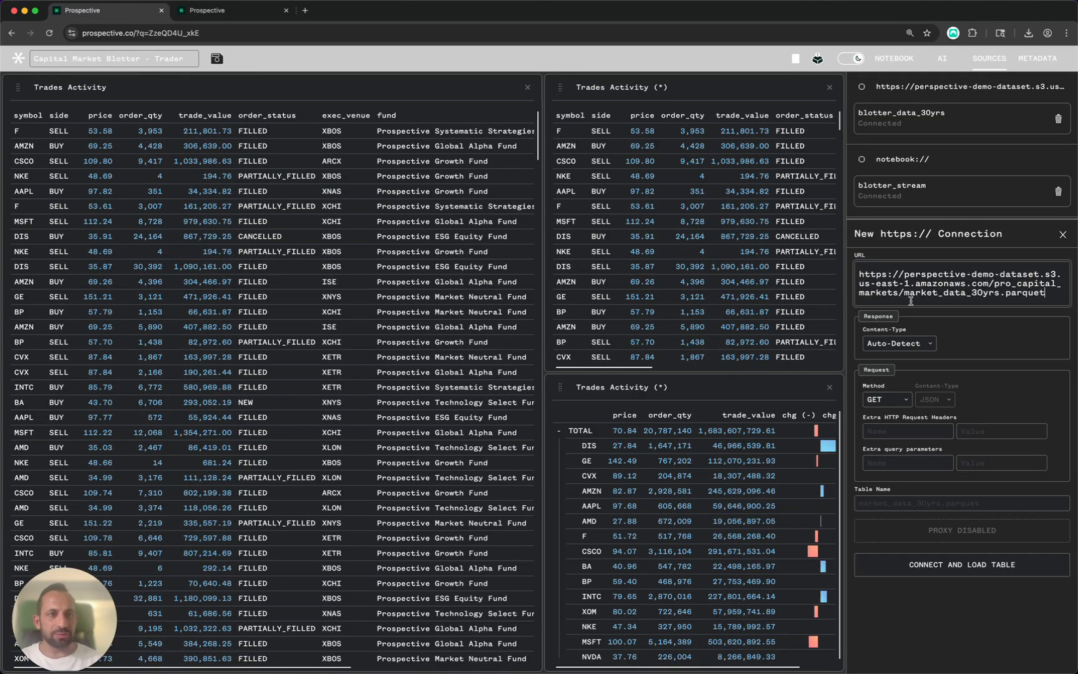
- Connect and load market_data_30yrs.parquet, show the untitled grid's settings, and close the Sources list
click(902, 570)
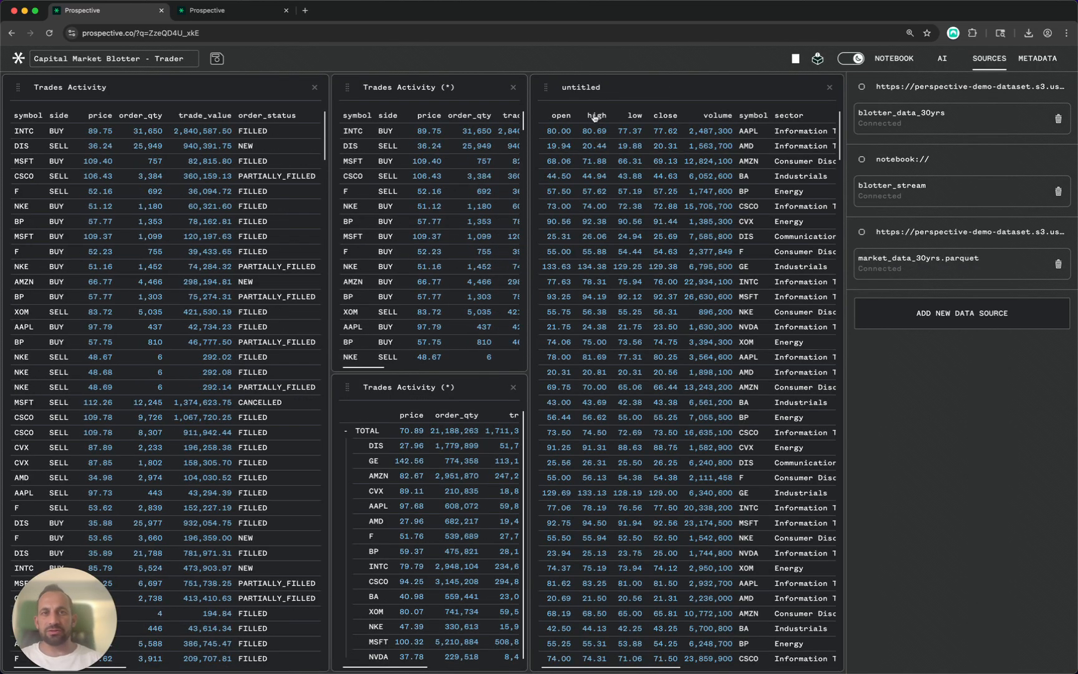
click(590, 88)
click(592, 92)
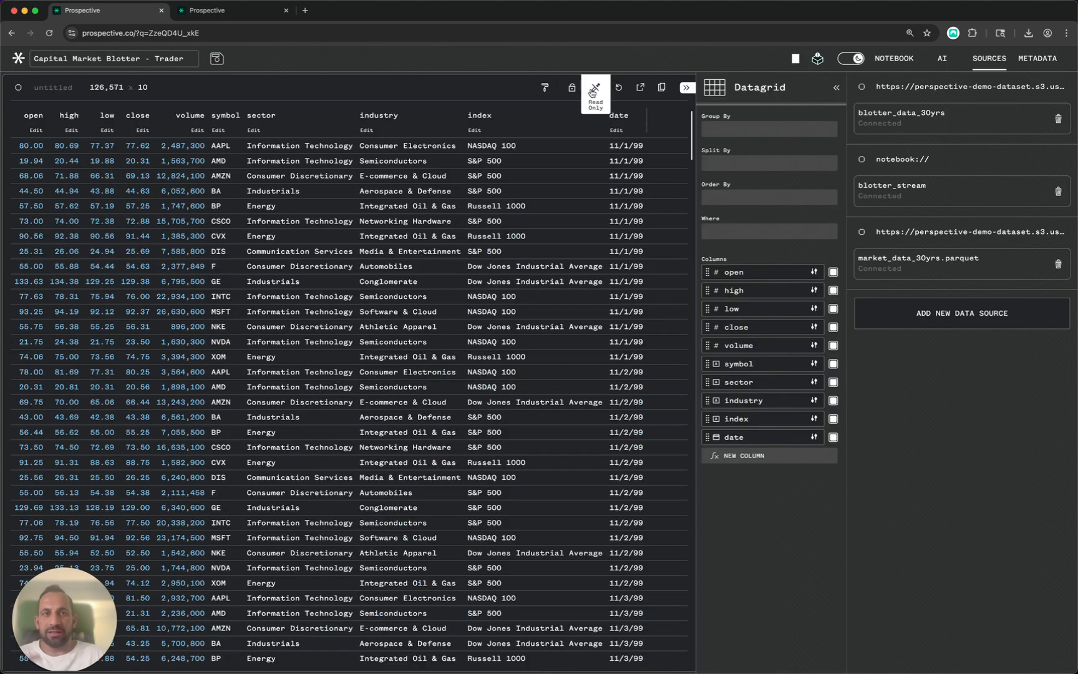
click(989, 58)
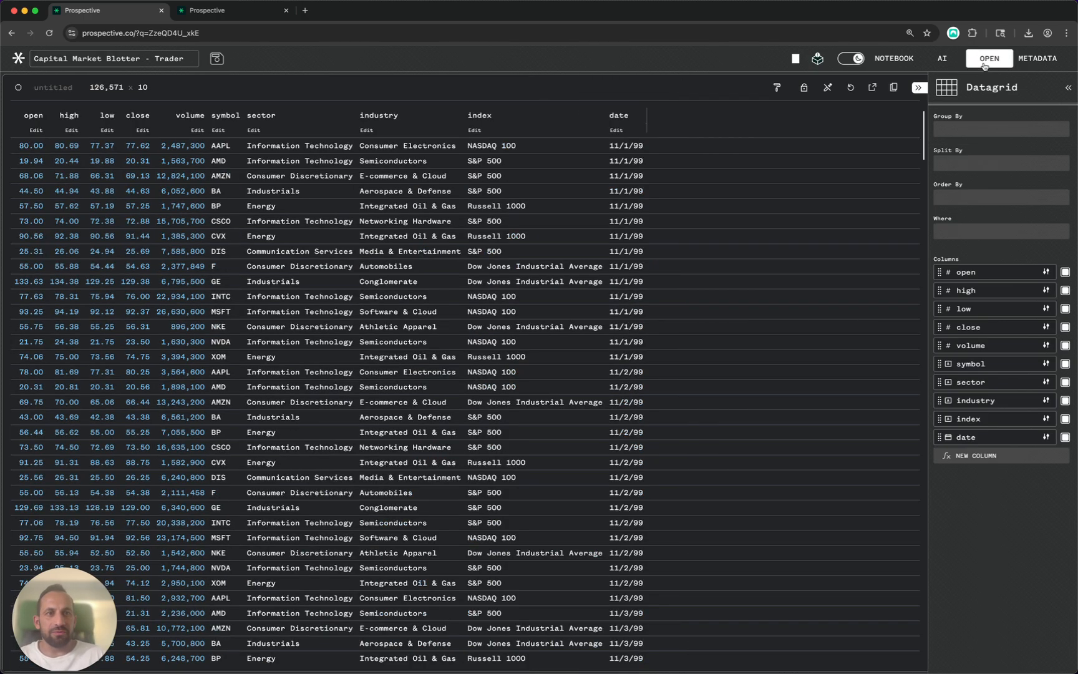
- Keep only the high column, group rows by date and split columns by symbol
click(1064, 291)
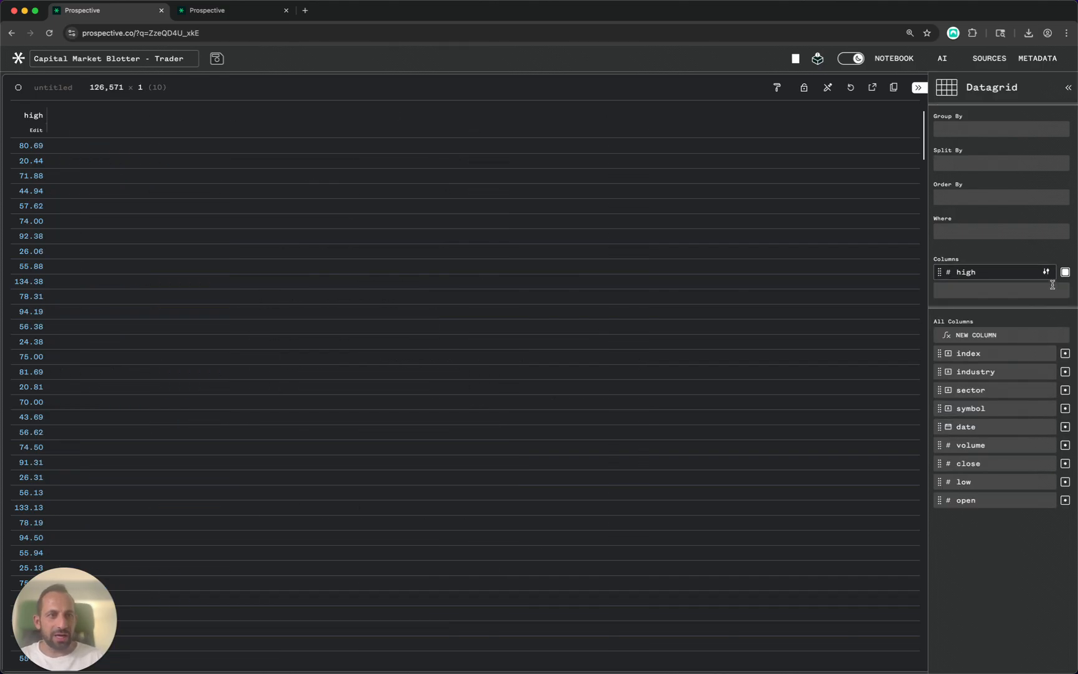
click(944, 132)
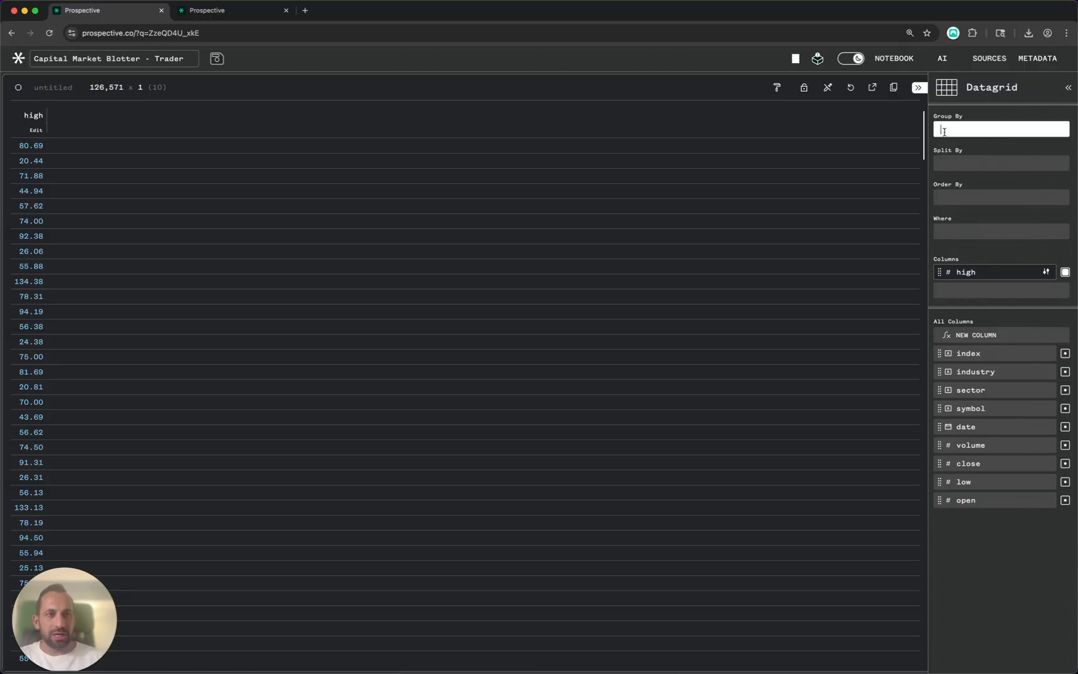
text(date)
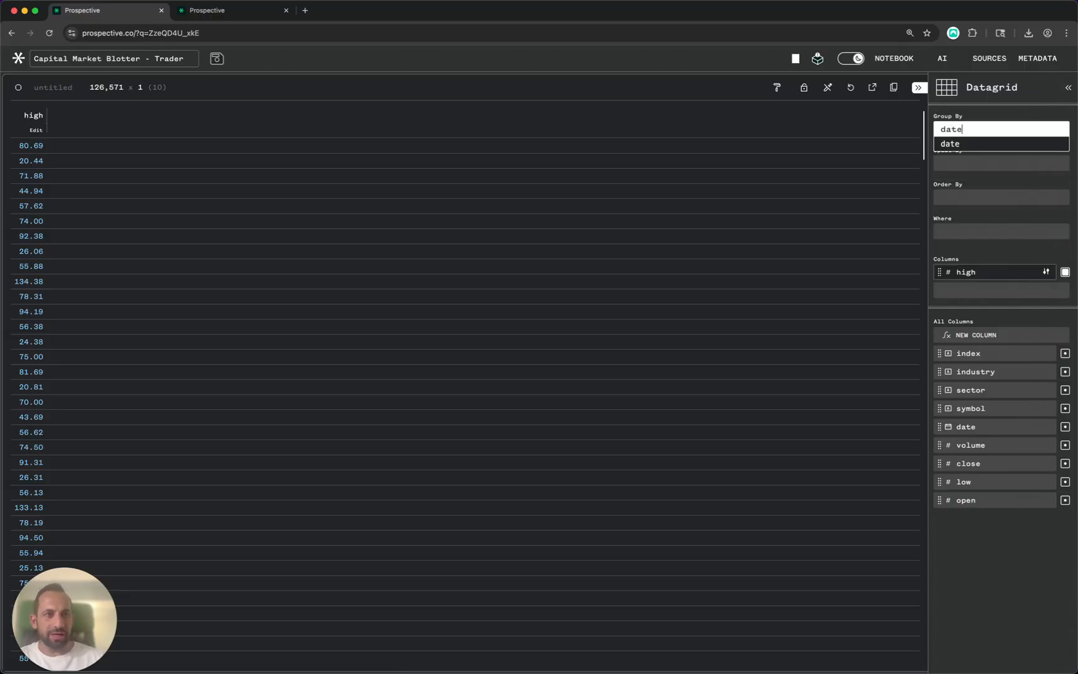
key(Return)
click(957, 178)
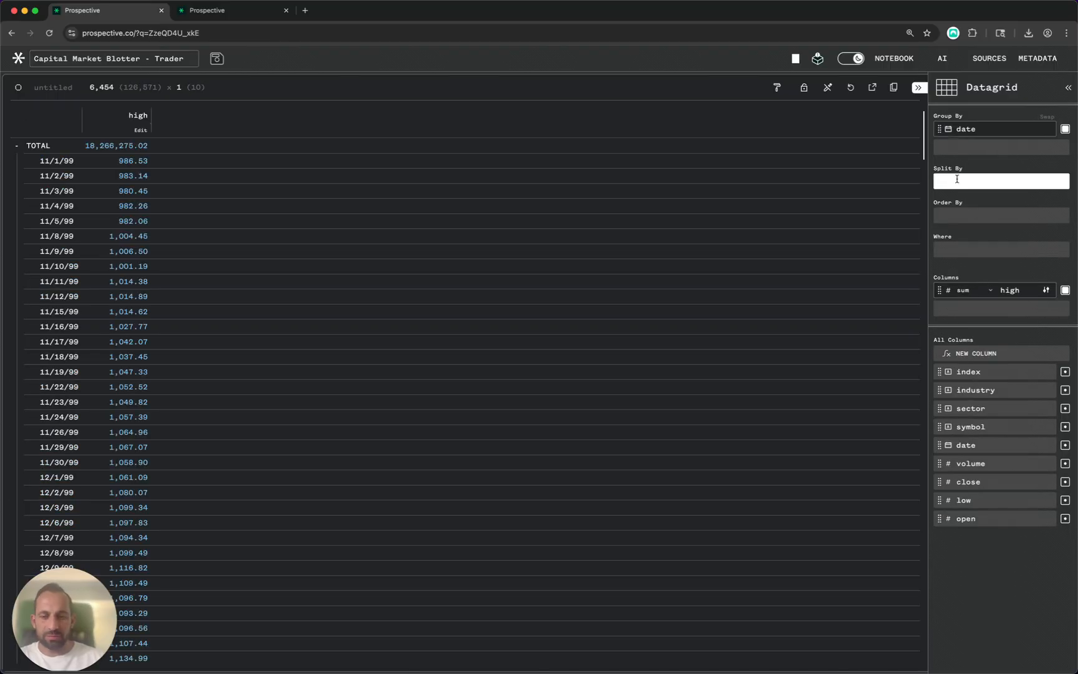
text(sy)
key(Return)
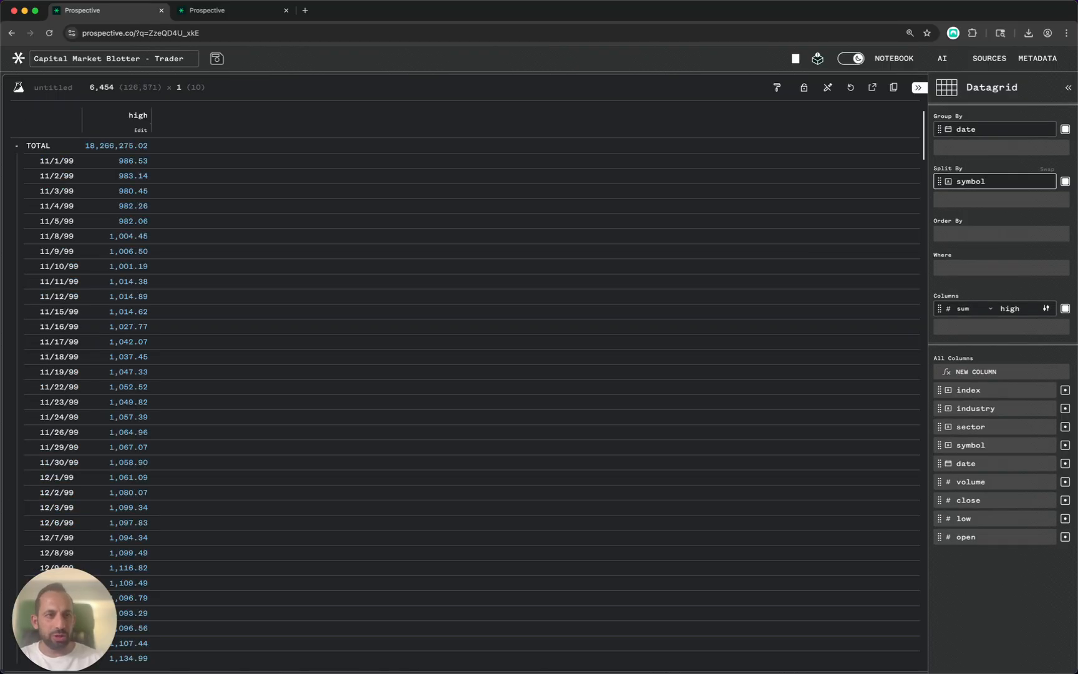
click(949, 89)
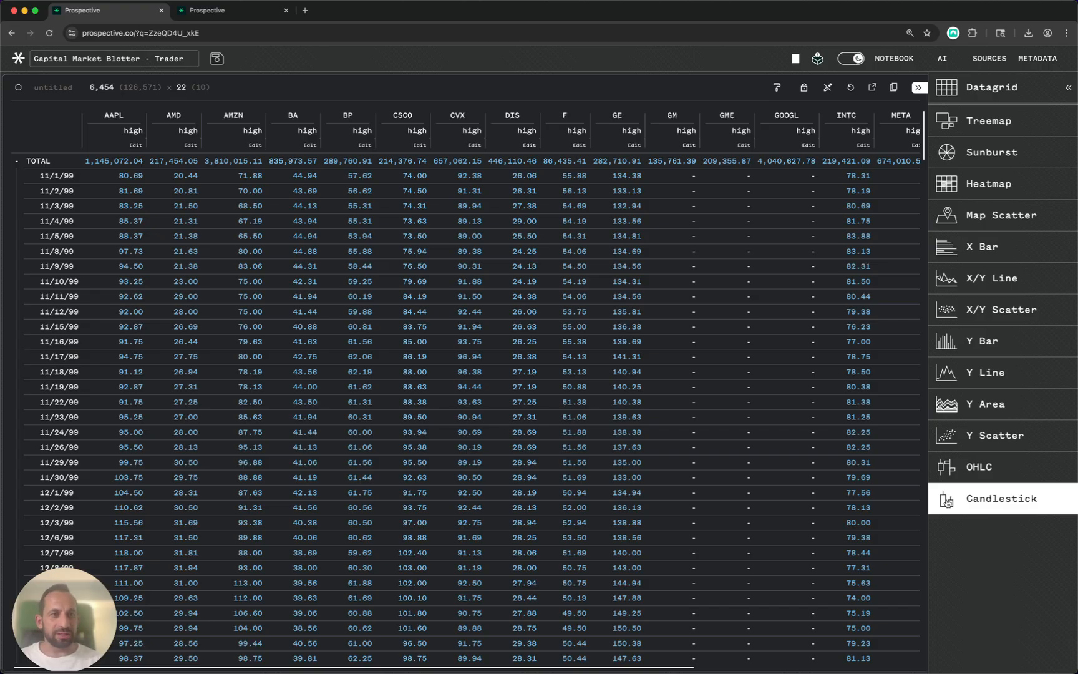
- Switch the pivot to a Y Line chart with all points rendered, and collapse the settings
click(958, 380)
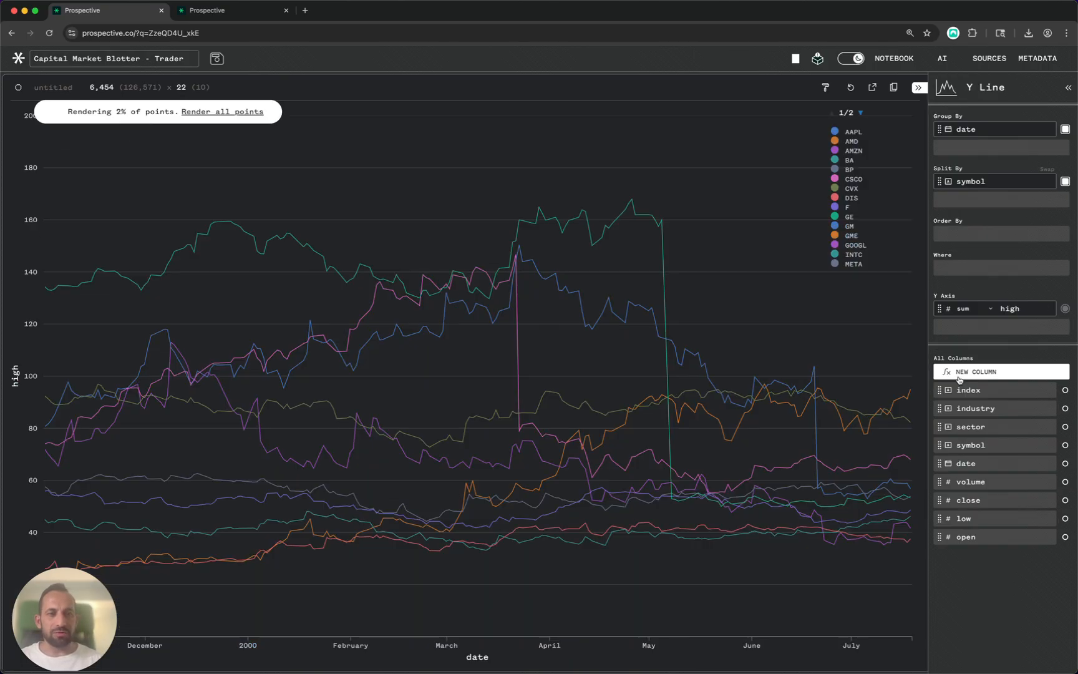
click(238, 113)
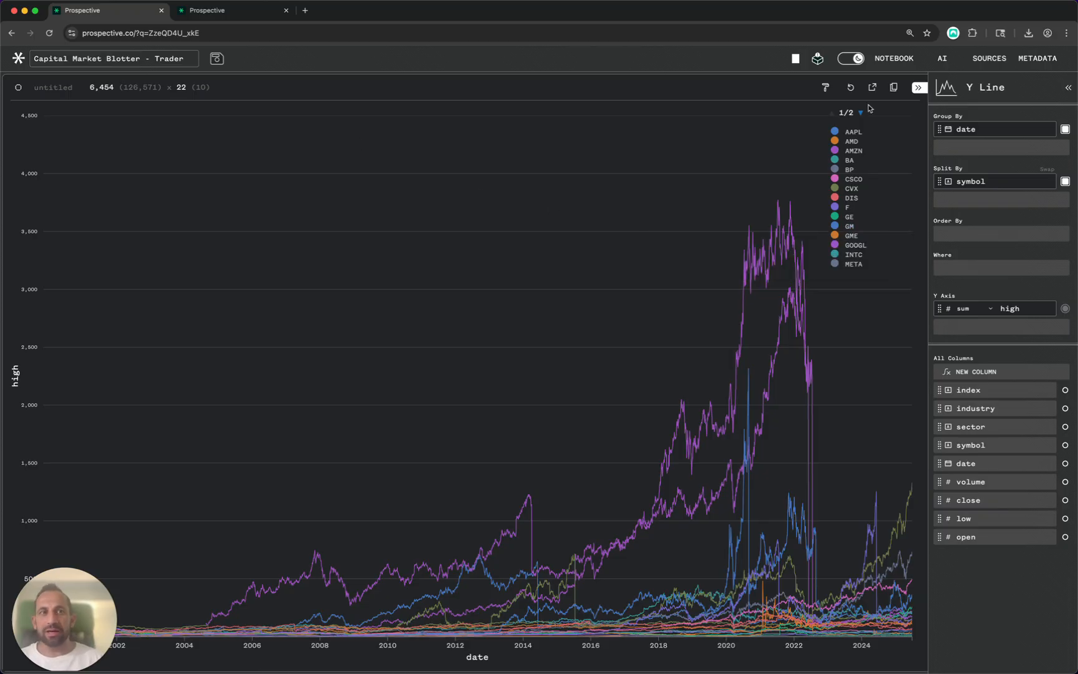
click(916, 88)
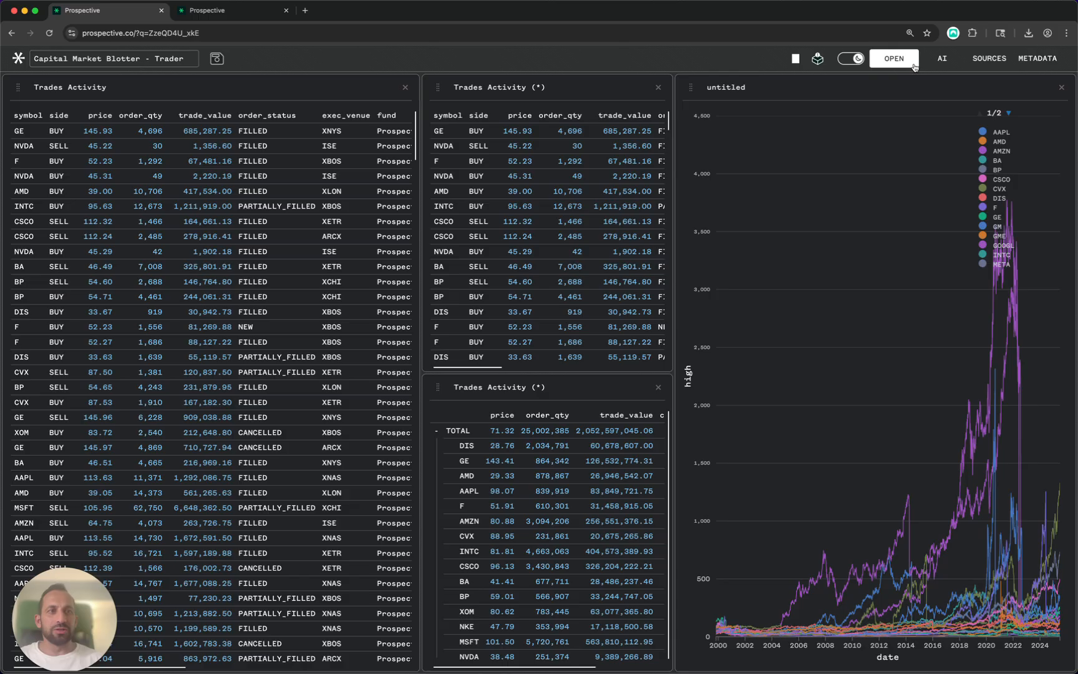
- Run the trade stream at 10,000 rows per second with 100 ms refresh, then widen the middle panels
click(887, 60)
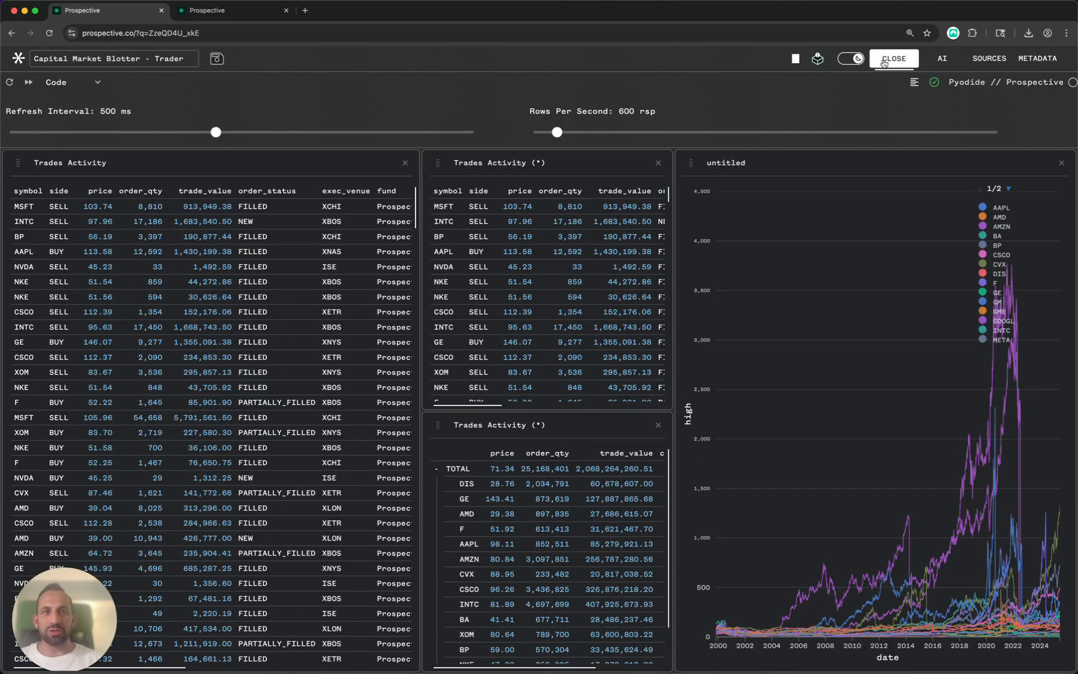
click(558, 133)
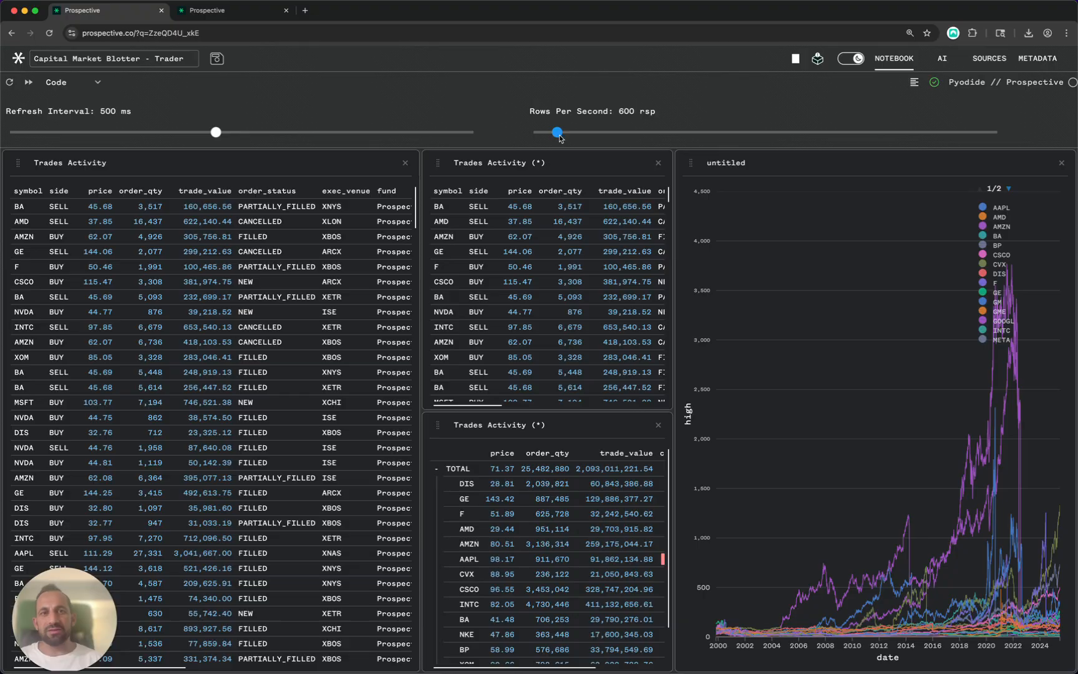
drag(563, 137, 1004, 131)
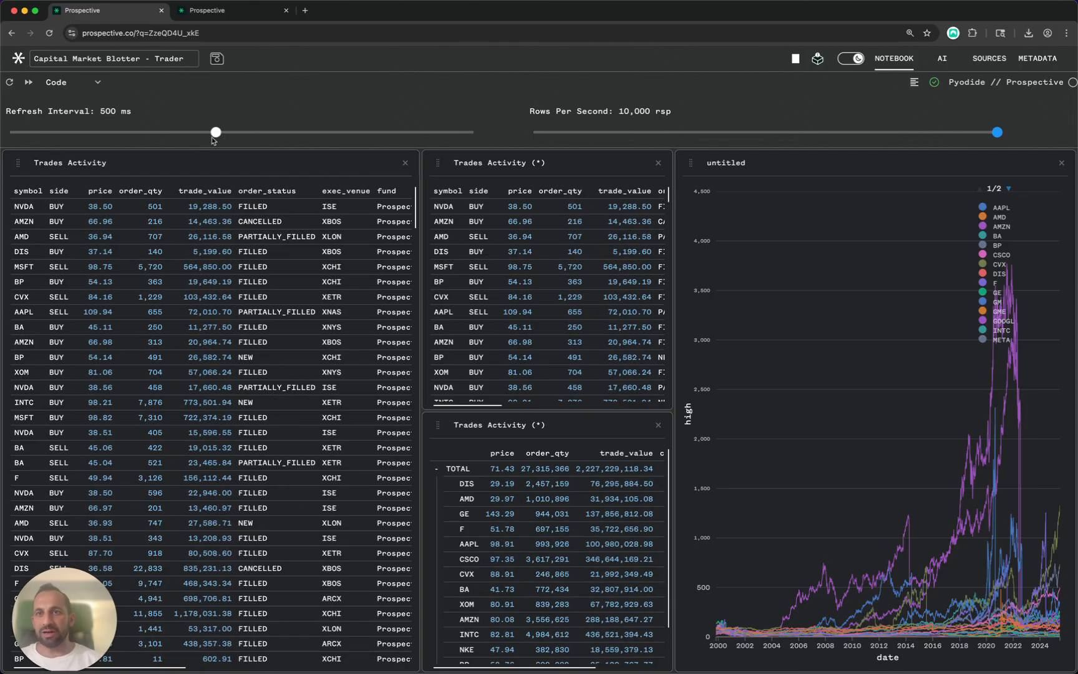
drag(216, 132, 10, 132)
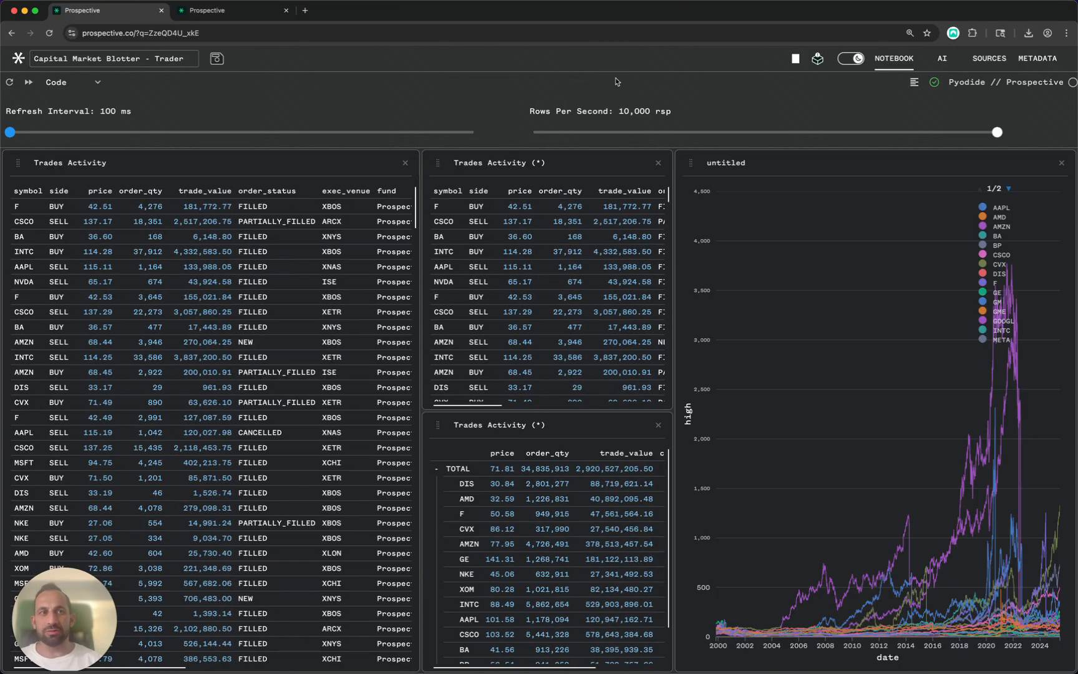
click(893, 58)
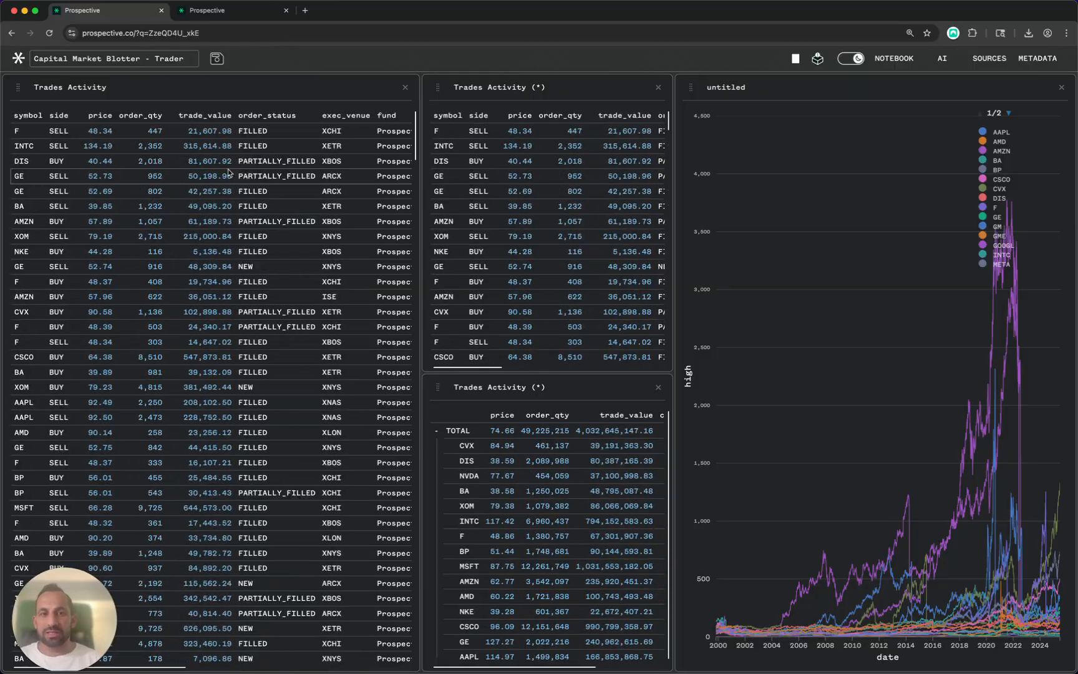
drag(674, 181, 809, 180)
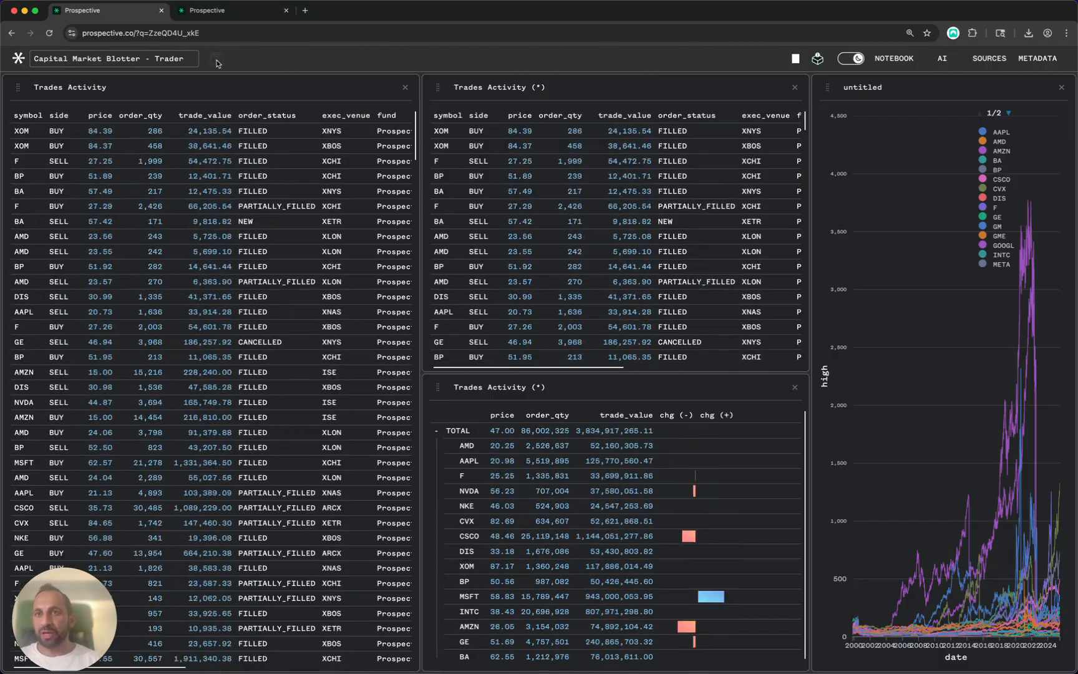
- Select the workspace's page address in the browser address bar
click(168, 37)
key(super+c)
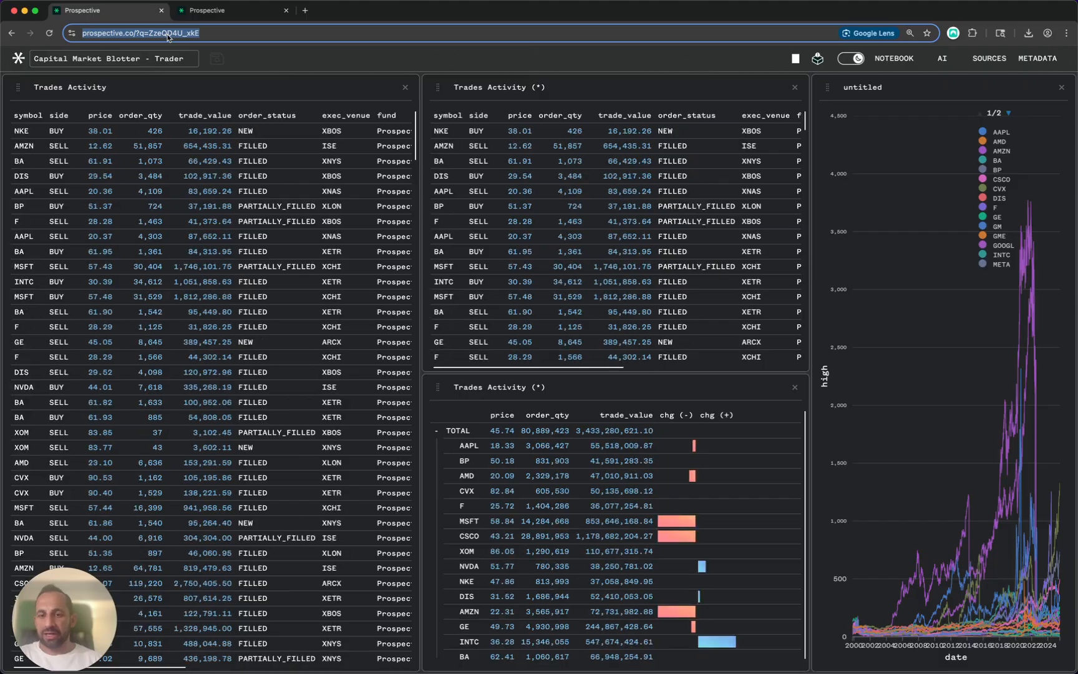
- Load the copied workspace link in a new Chrome tab
click(305, 11)
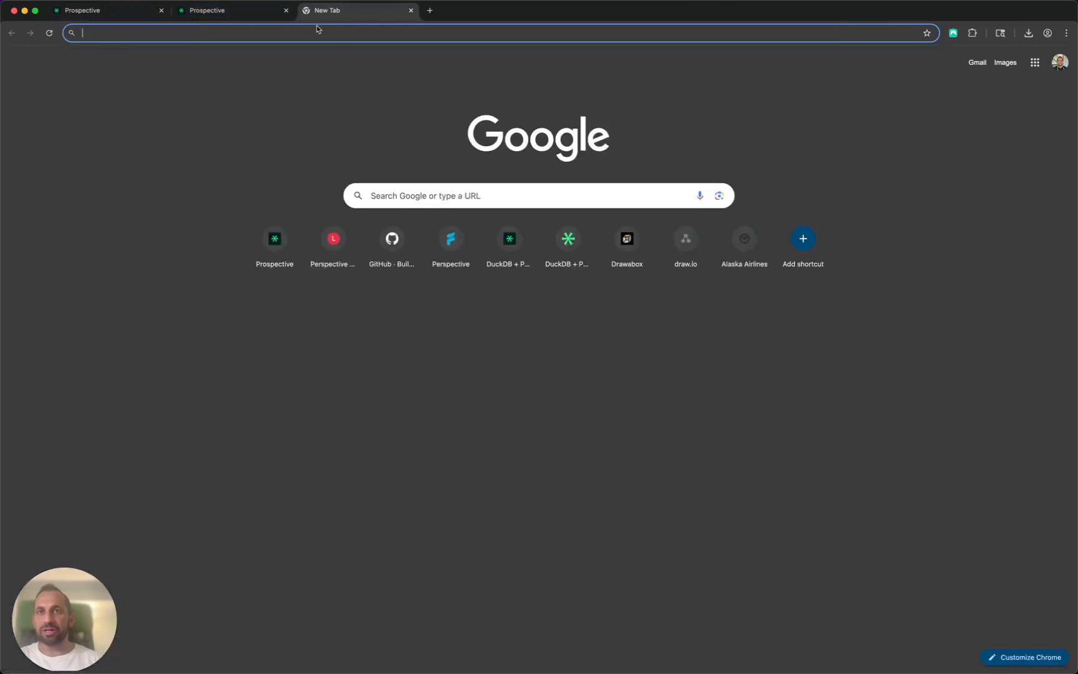
key(super+v)
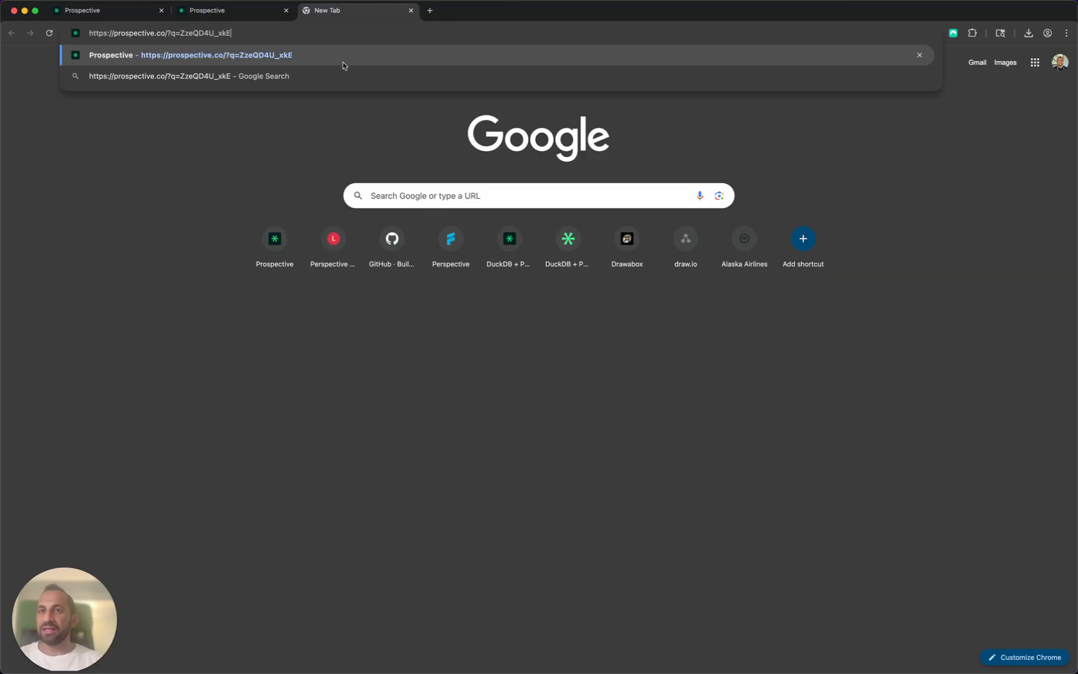
key(Return)
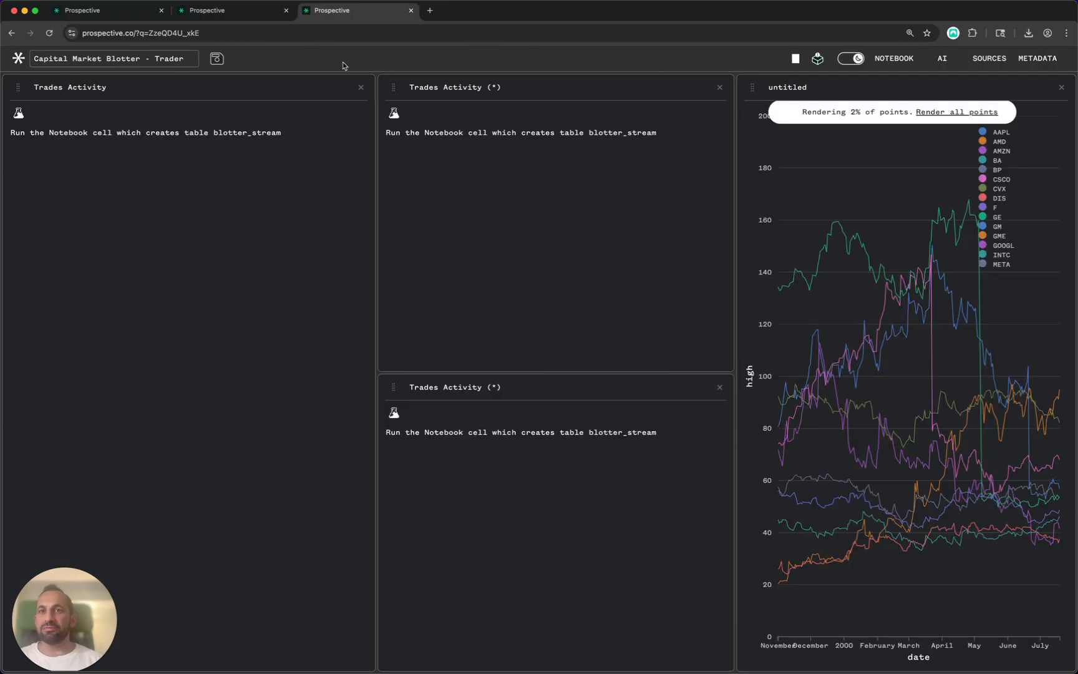
- Return to the original Prospective workspace tab
click(111, 18)
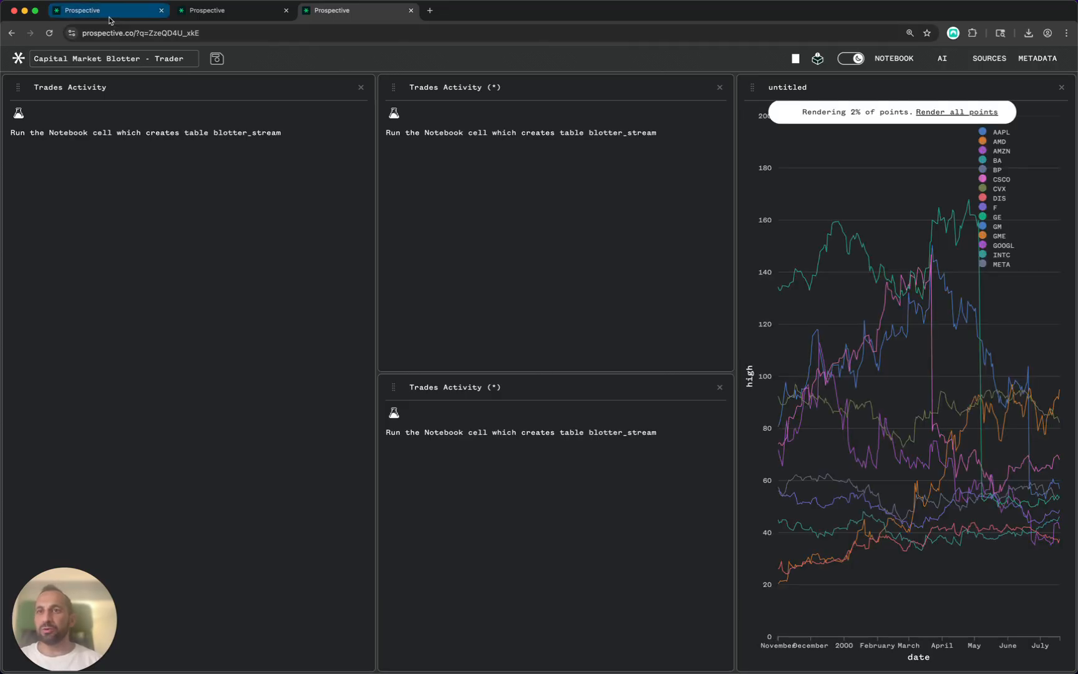